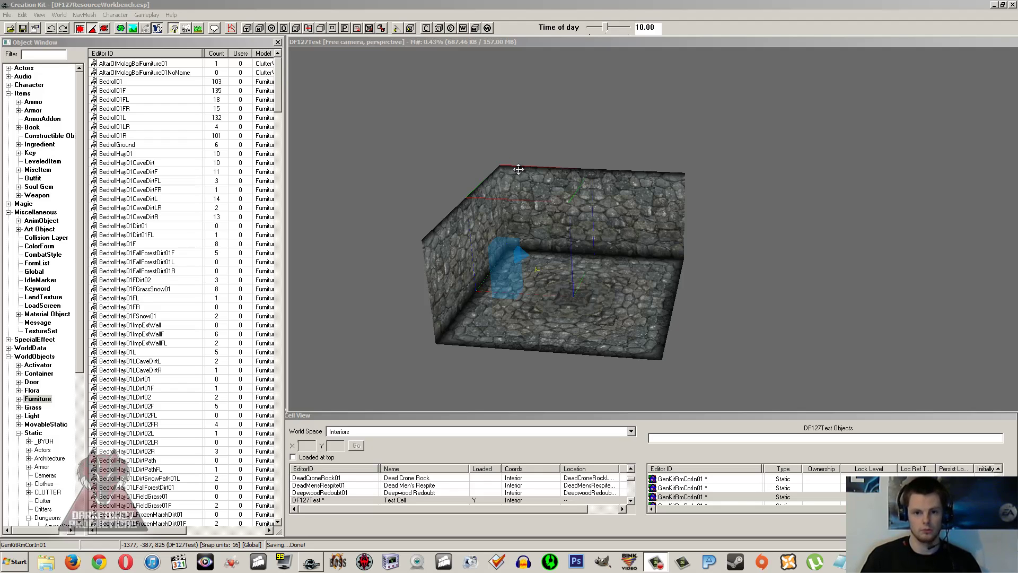
Filter the Object Window for 'workbench' and open CraftingBlacksmithArmorWorkbench for editing
{"action": "middle_click_drag", "start_coordinate": [518, 173], "coordinate": [517, 173]}
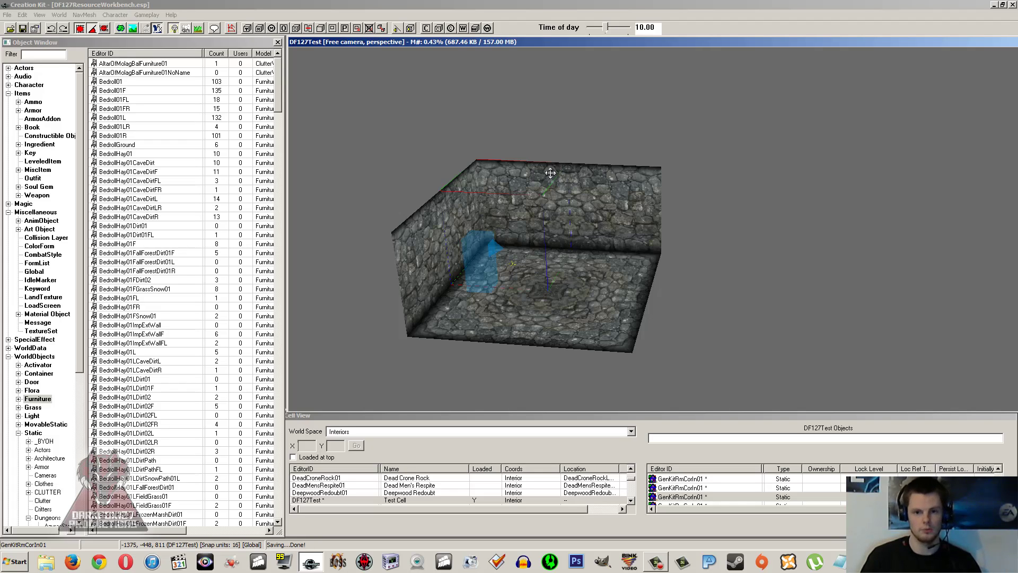
{"action": "middle_click_drag", "start_coordinate": [564, 174], "coordinate": [557, 223]}
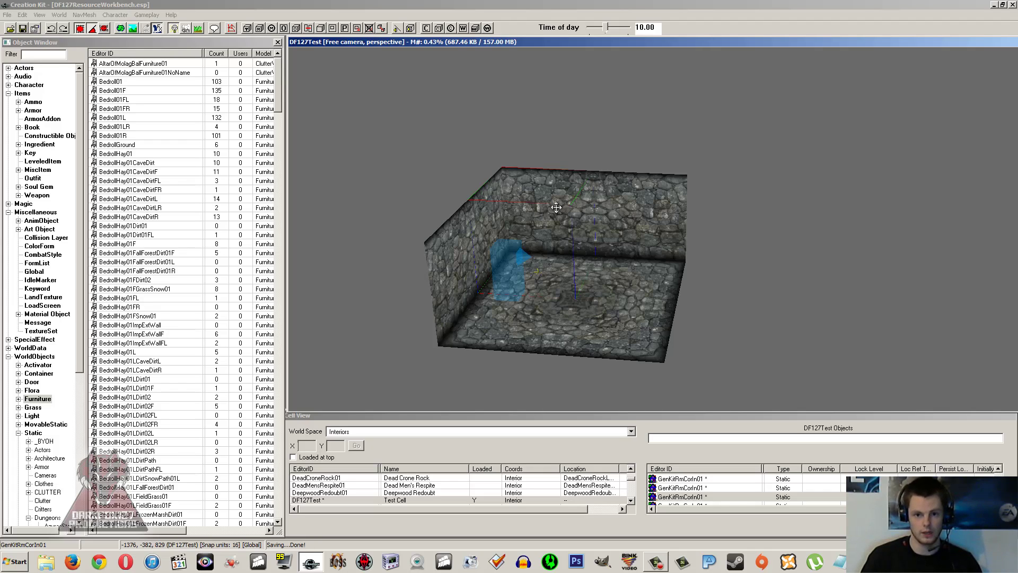
{"action": "middle_click_drag", "start_coordinate": [549, 208], "coordinate": [548, 211]}
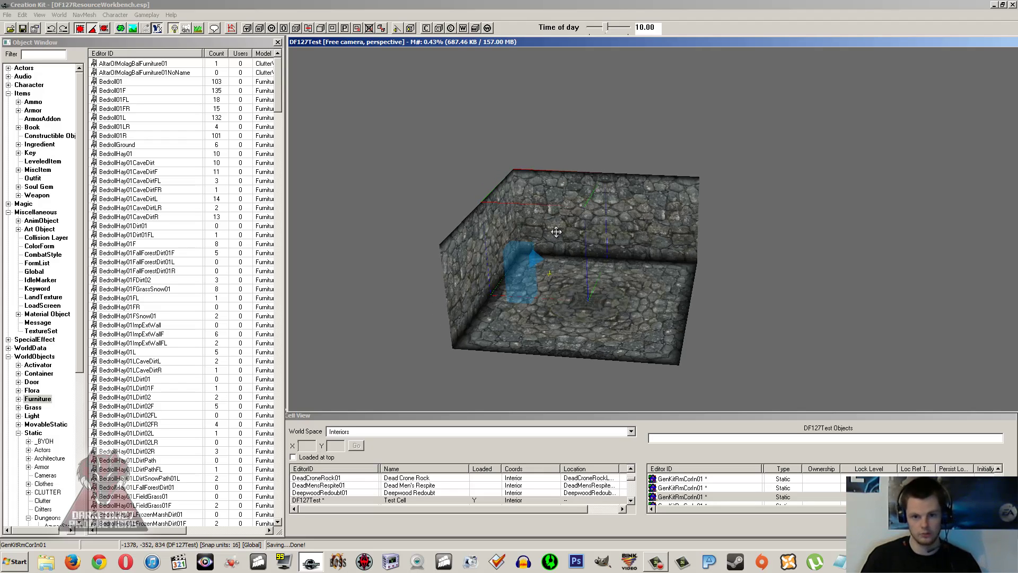
{"action": "middle_click_drag", "start_coordinate": [557, 230], "coordinate": [558, 221]}
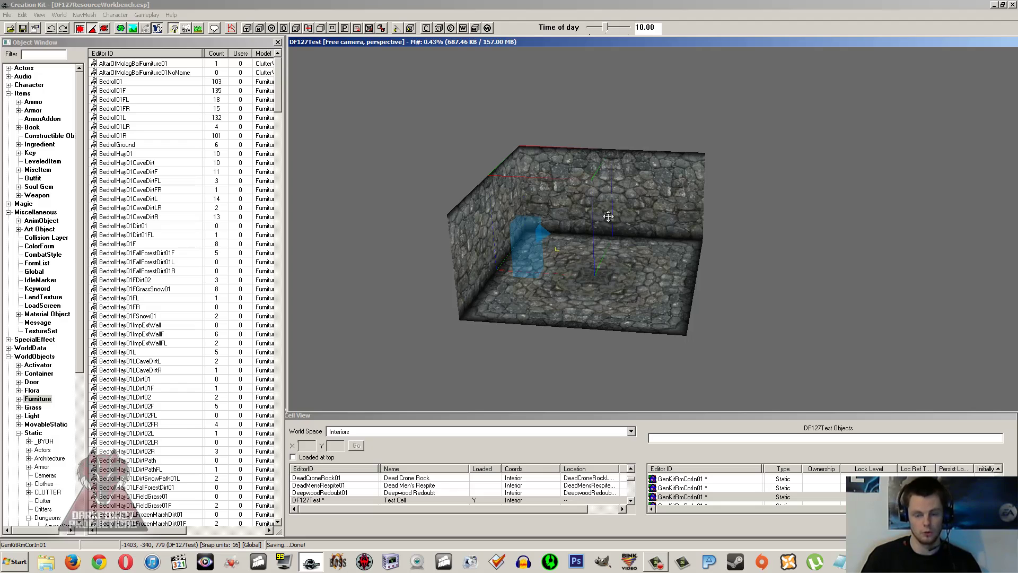
{"action": "left_click", "coordinate": [168, 154]}
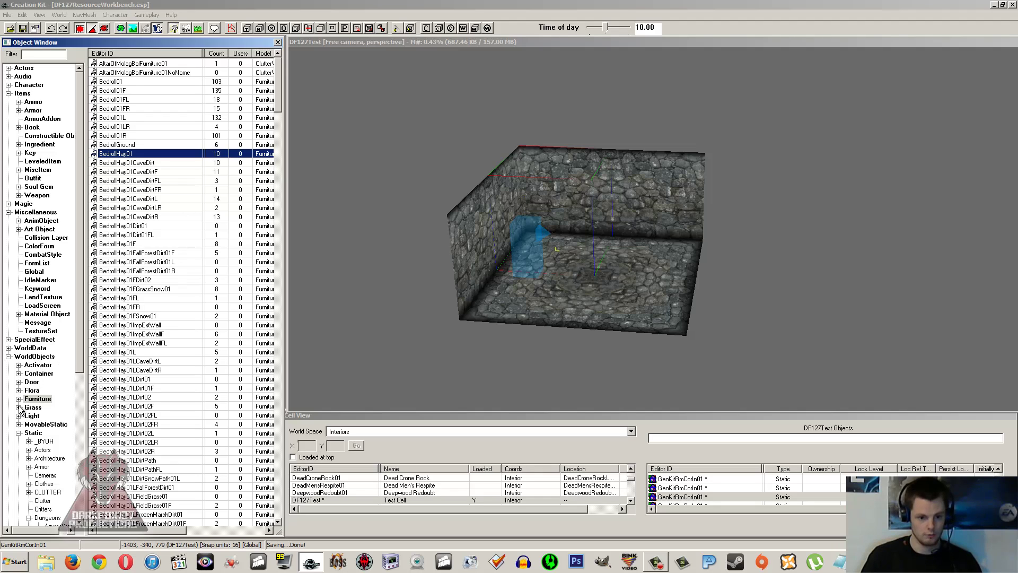
{"action": "left_click", "coordinate": [45, 54]}
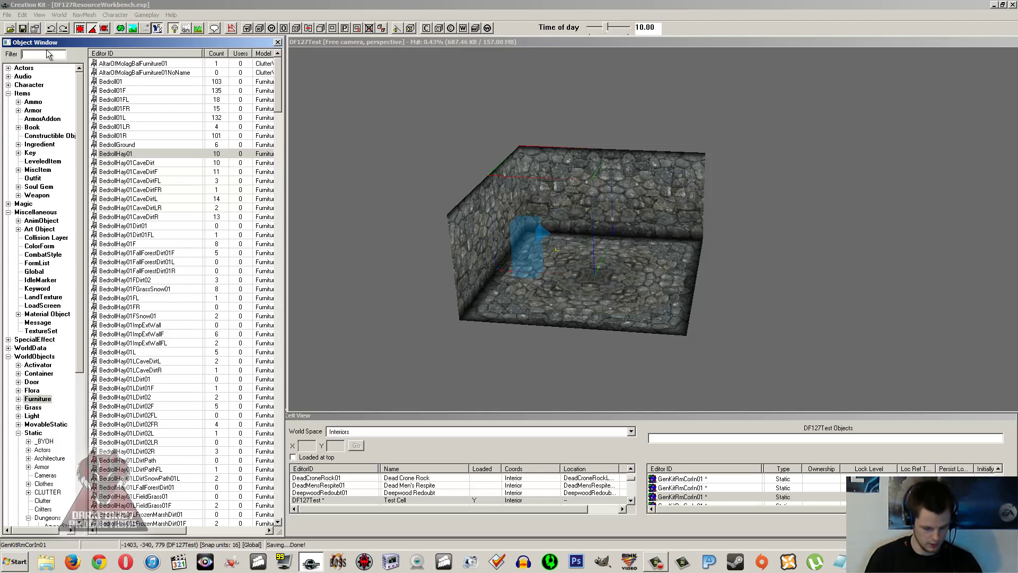
{"action": "type", "text": "workbench"}
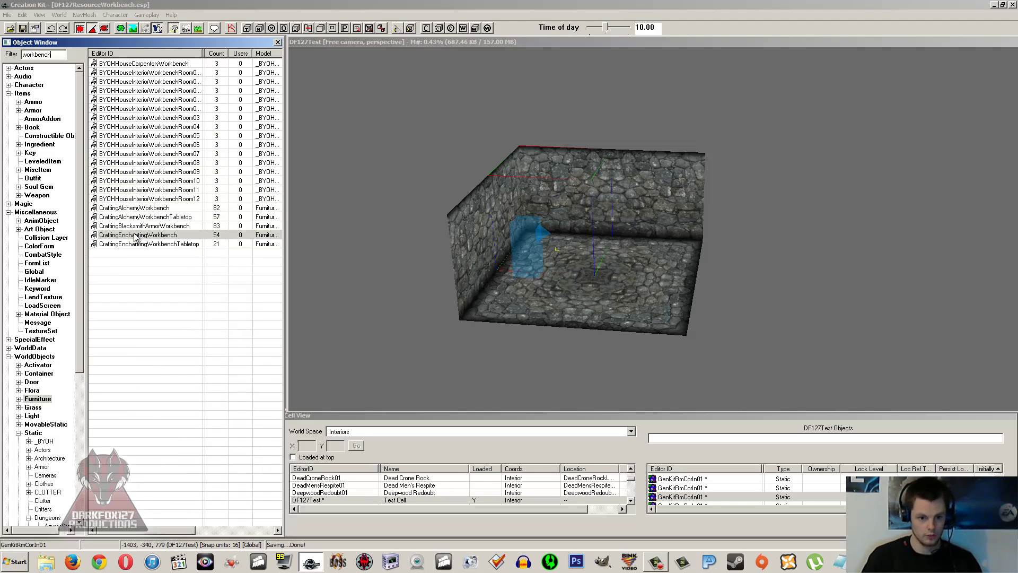
{"action": "double_click", "coordinate": [154, 226]}
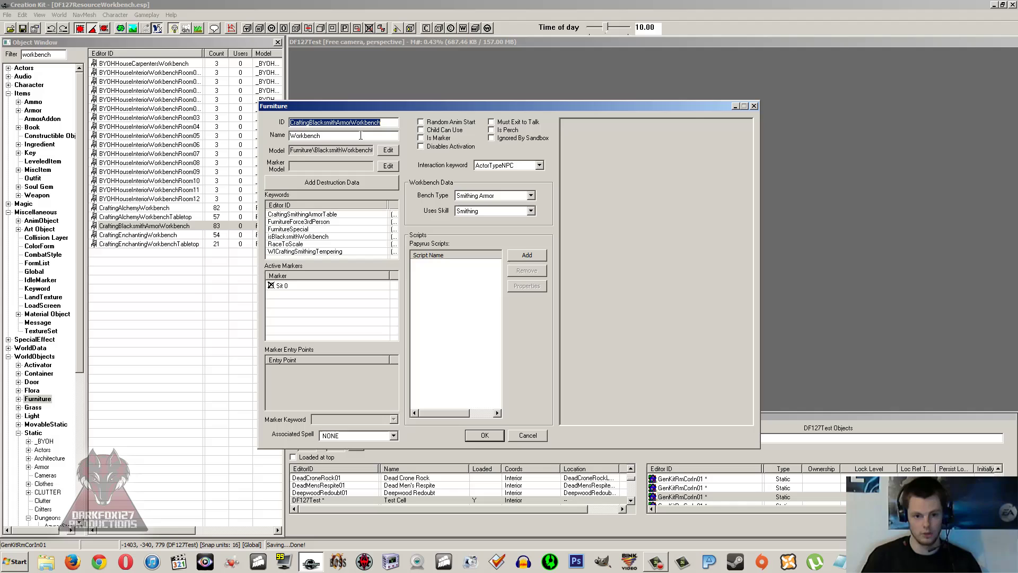
Change the workbench ID to DF127Workbench and give it a personalised Workbench display name
{"action": "left_click", "coordinate": [360, 136]}
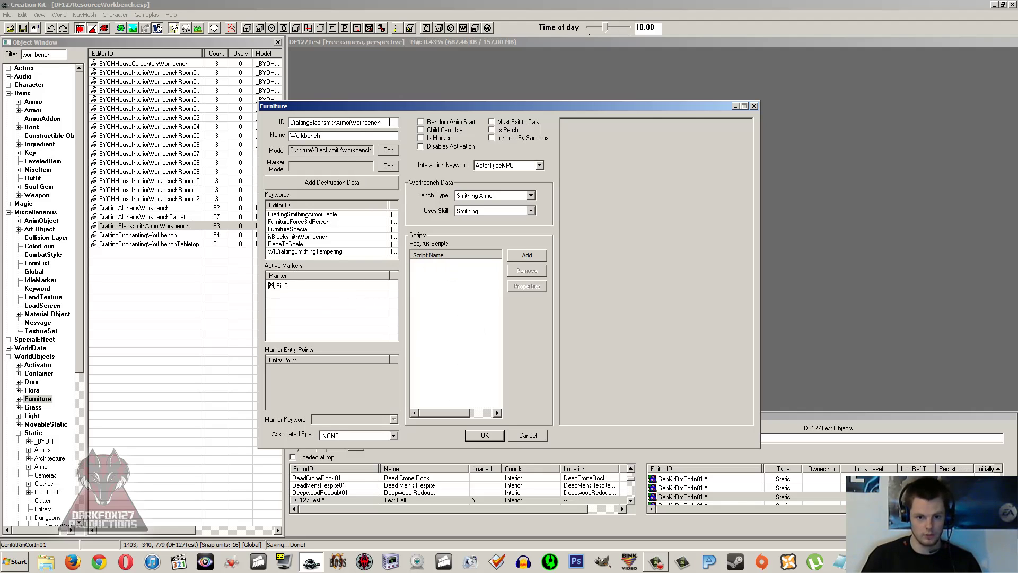
{"action": "left_click_drag", "start_coordinate": [389, 122], "coordinate": [191, 106]}
{"action": "type", "text": "DF"}
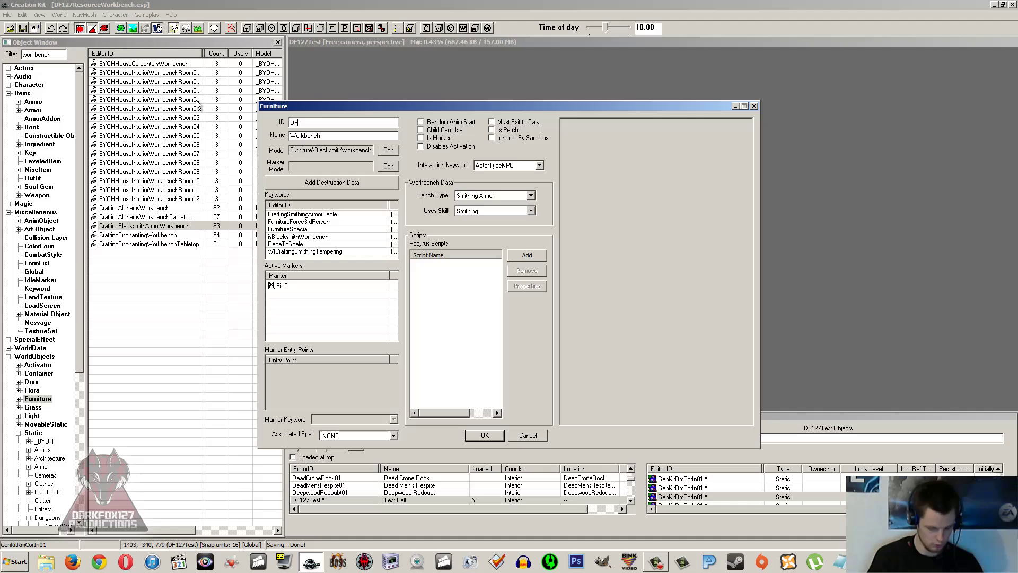
{"action": "type", "text": "127W"}
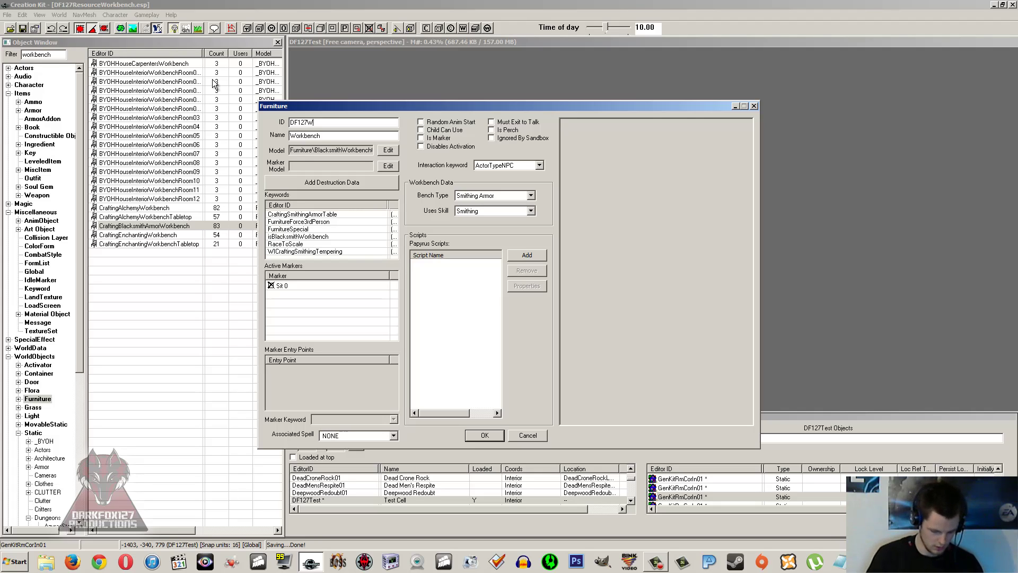
{"action": "type", "text": "orkbench"}
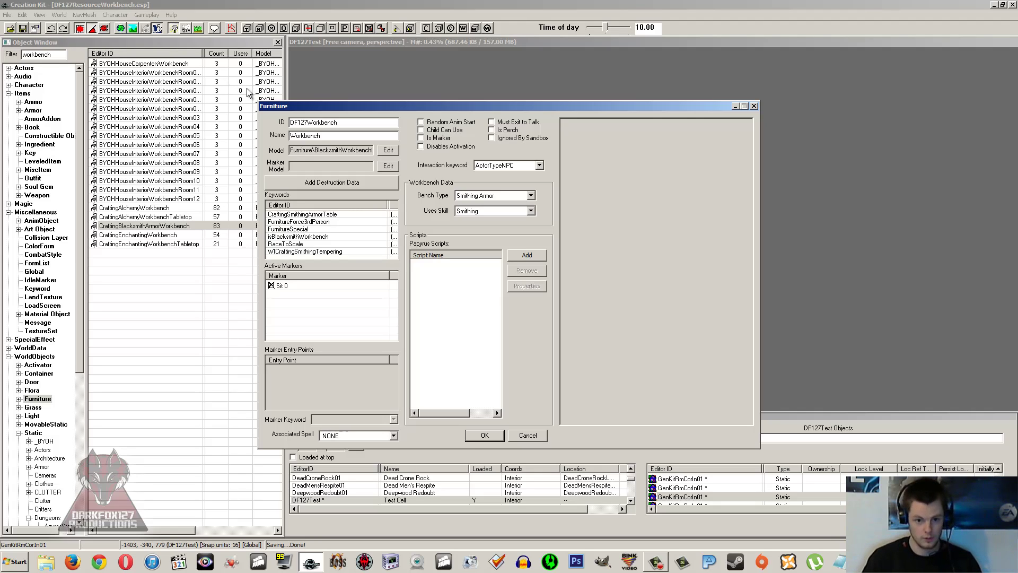
{"action": "left_click", "coordinate": [290, 136]}
{"action": "type", "text": "D"}
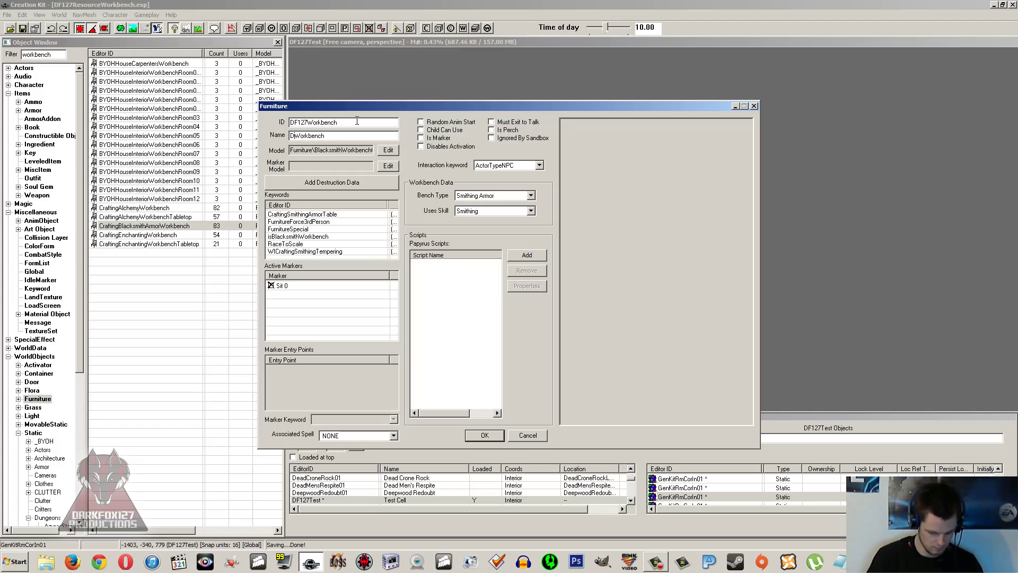
{"action": "type", "text": "arkfox127"}
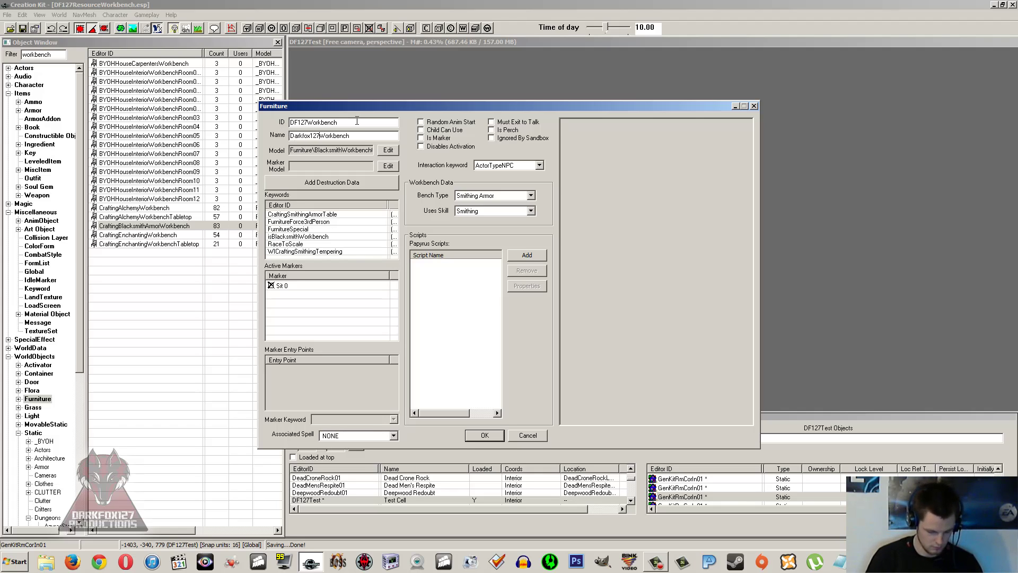
{"action": "type", "text": " W"}
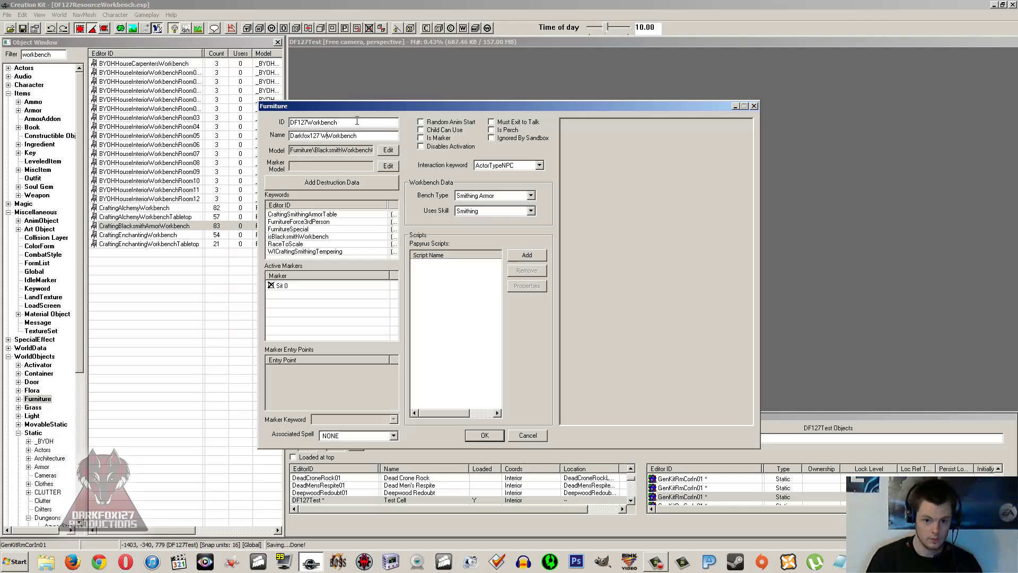
{"action": "key", "text": "BackSpace"}
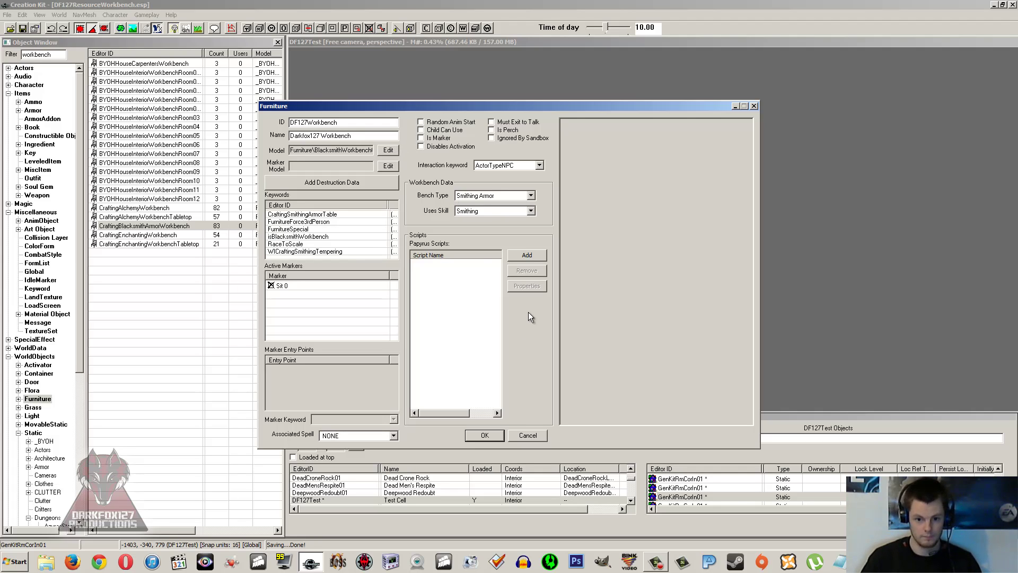
Save the edit as a new DF127Workbench Furniture form and preview its 3D model
{"action": "left_click", "coordinate": [484, 435]}
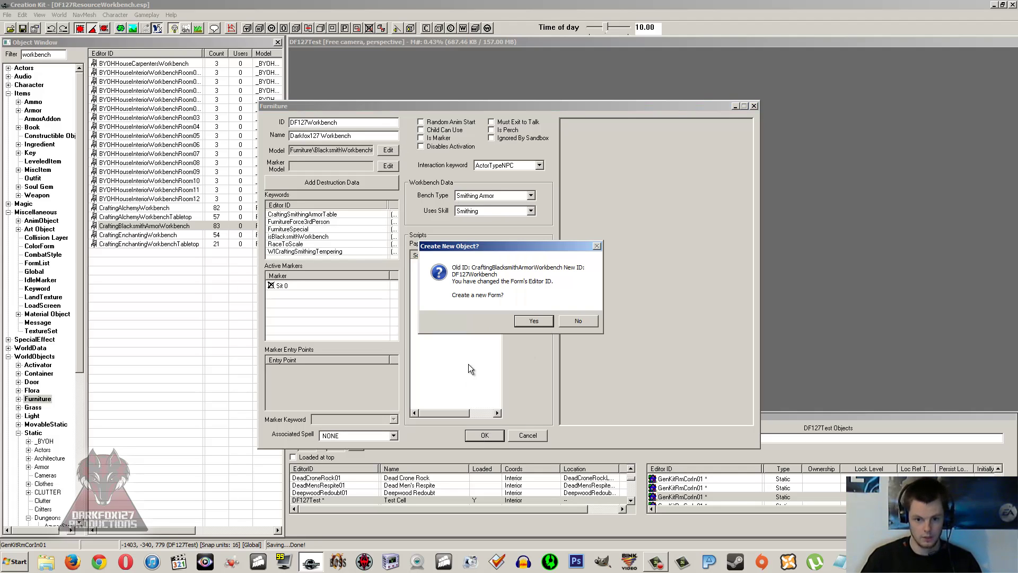
{"action": "left_click", "coordinate": [534, 321]}
{"action": "right_click", "coordinate": [164, 235]}
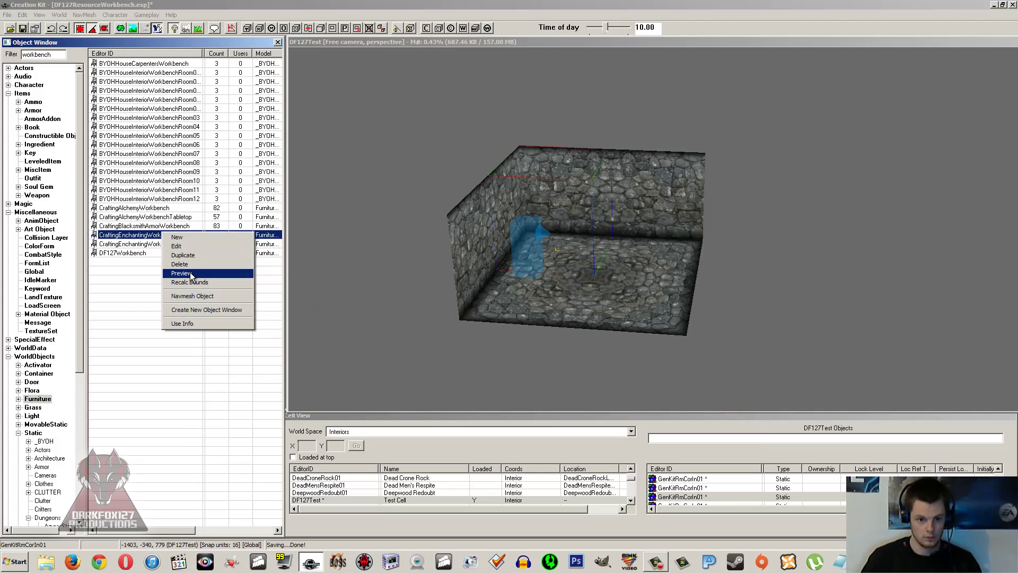
{"action": "left_click", "coordinate": [191, 274]}
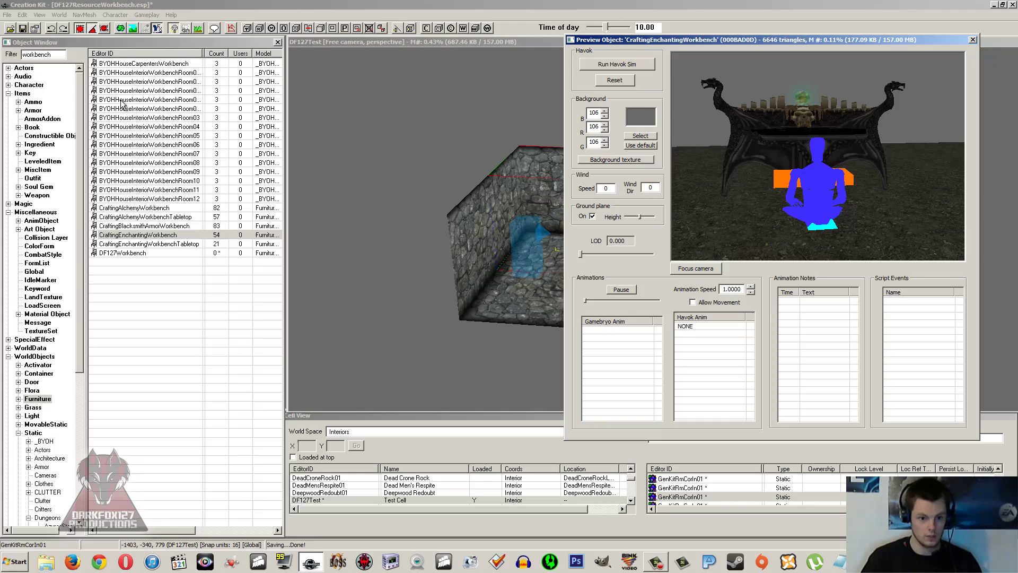
{"action": "left_click", "coordinate": [123, 253]}
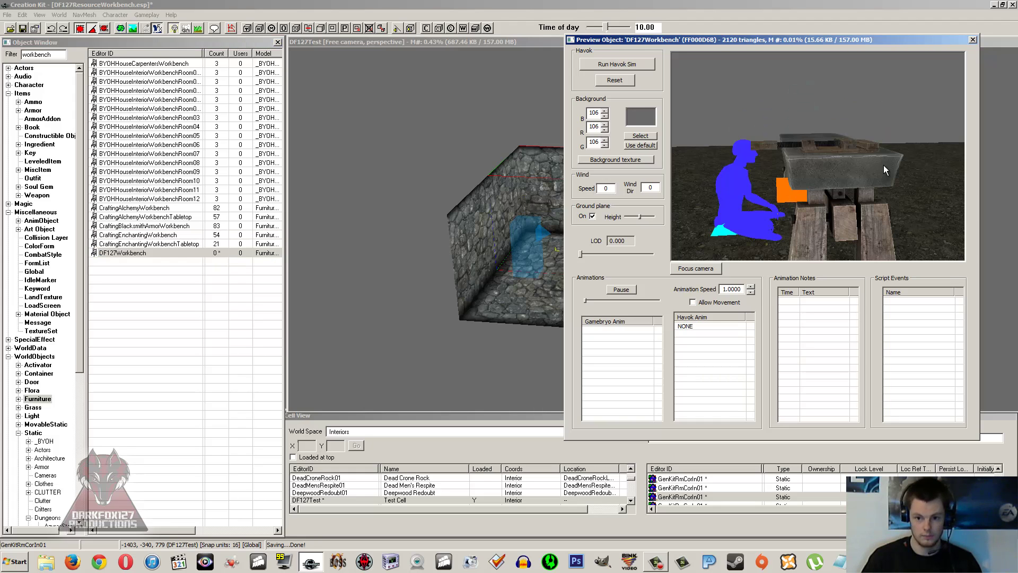
{"action": "left_click", "coordinate": [973, 40]}
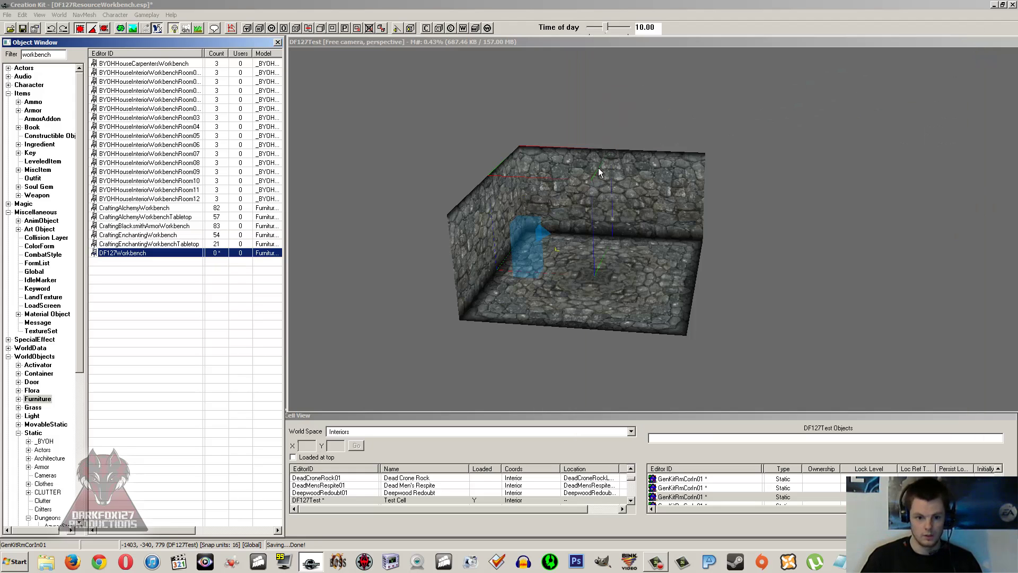
{"action": "middle_click_drag", "start_coordinate": [599, 167], "coordinate": [168, 253]}
Open DF127Workbench's Furniture form and review its ID, keywords and marker flag, leaving it unchanged
{"action": "double_click", "coordinate": [136, 253]}
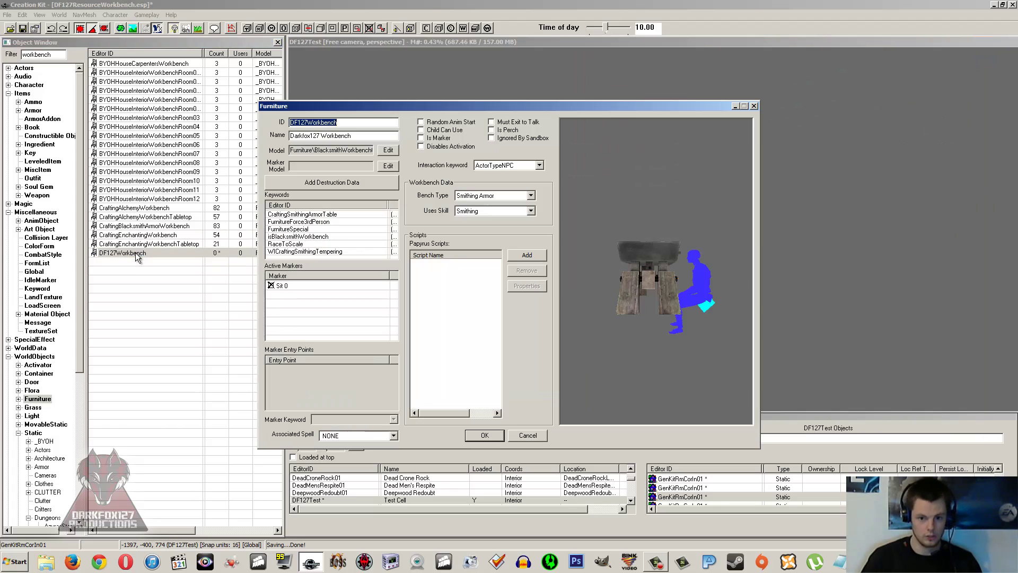
{"action": "left_click", "coordinate": [364, 126]}
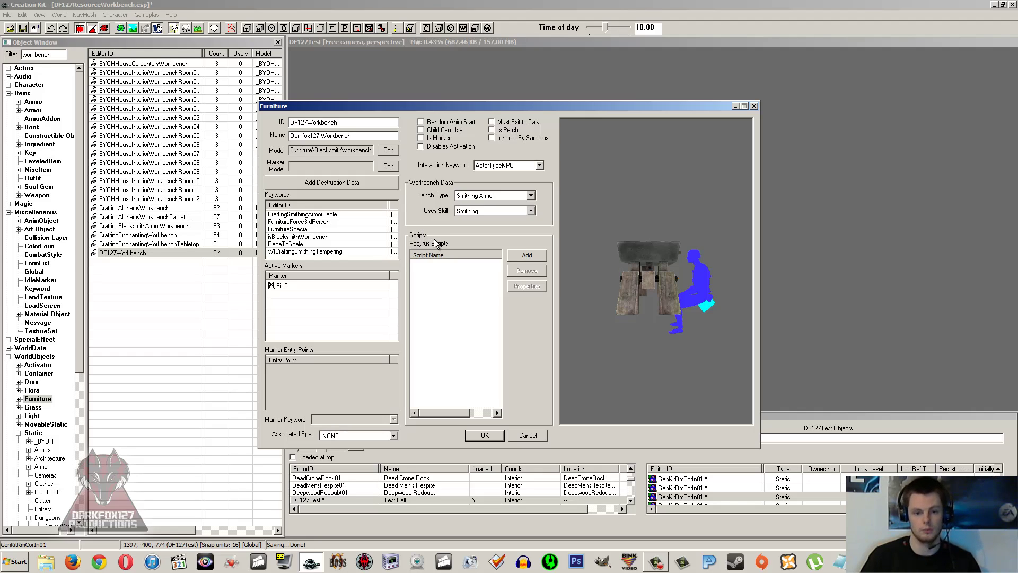
{"action": "left_click", "coordinate": [334, 230]}
{"action": "left_click", "coordinate": [311, 214]}
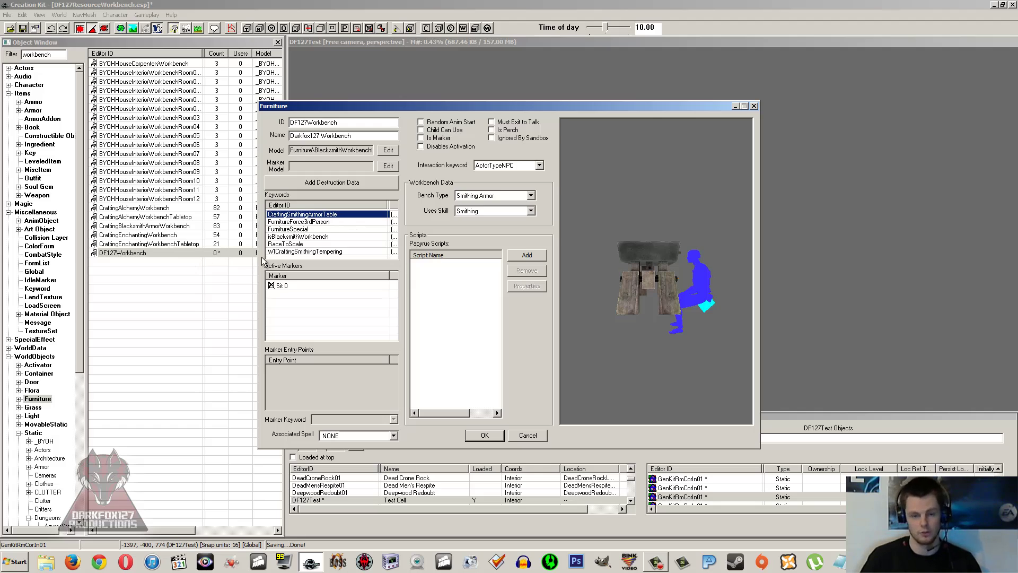
{"action": "left_click_drag", "start_coordinate": [354, 124], "coordinate": [271, 120]}
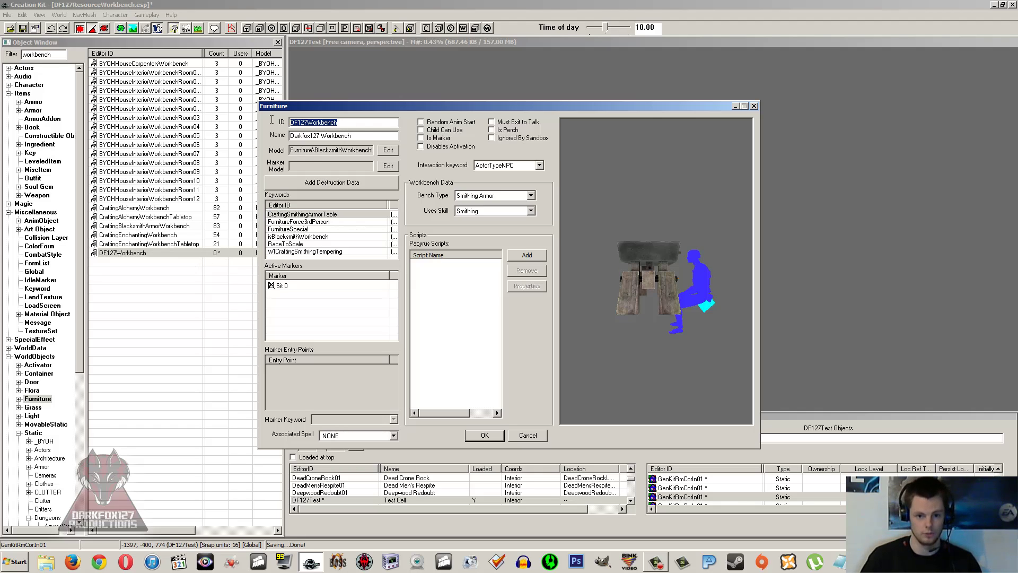
{"action": "left_click", "coordinate": [365, 123]}
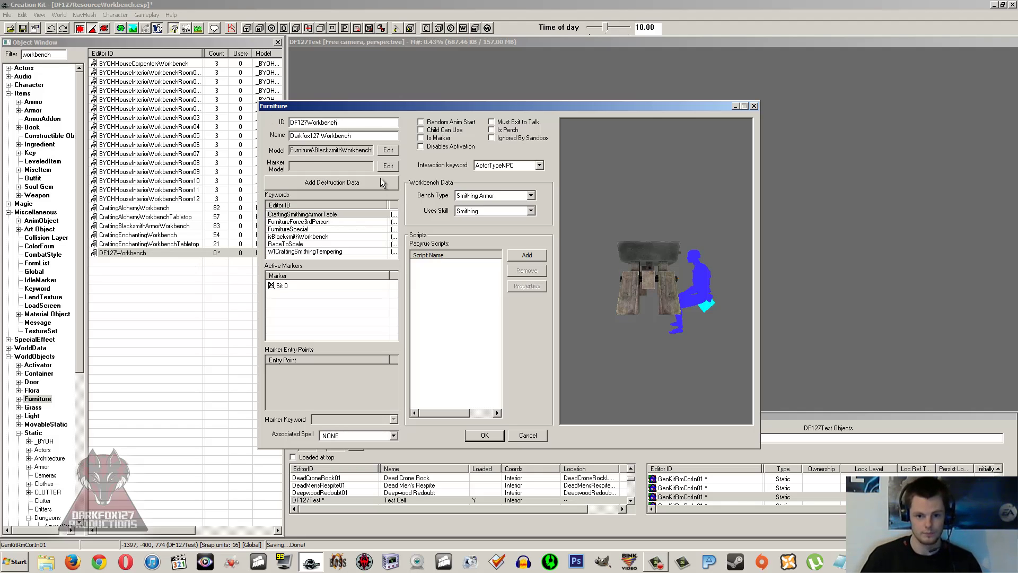
{"action": "left_click", "coordinate": [434, 139]}
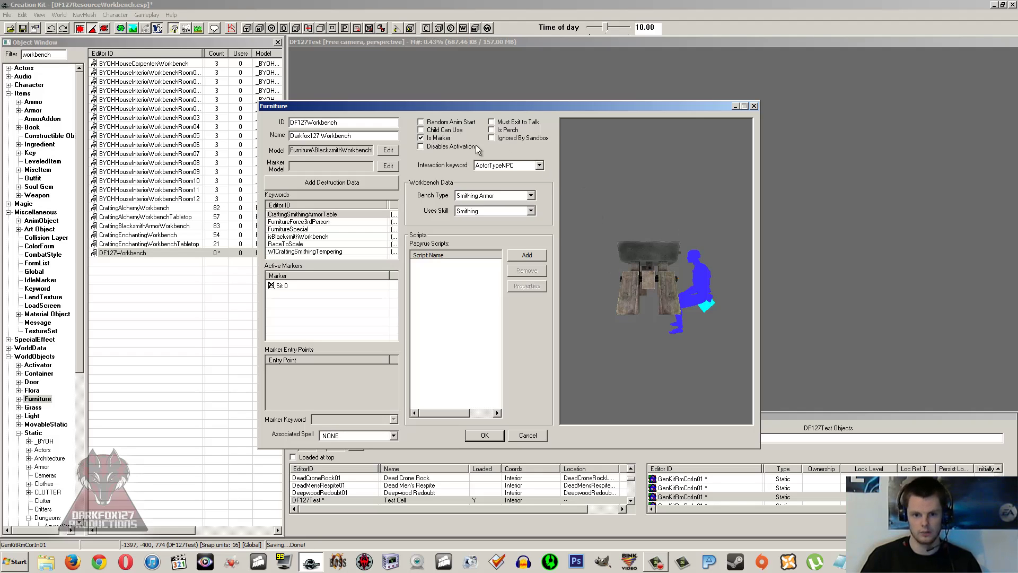
{"action": "left_click", "coordinate": [435, 138]}
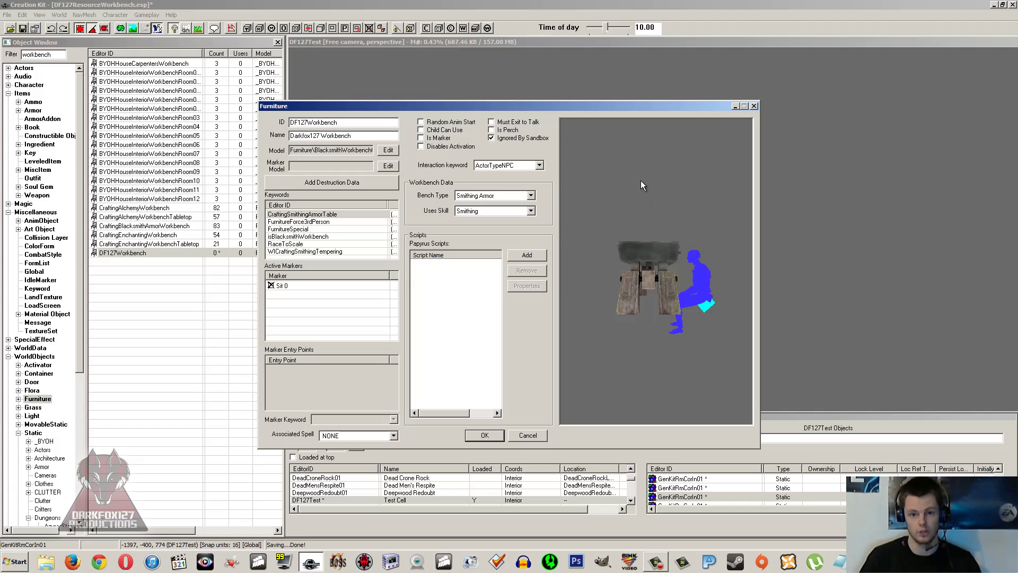
{"action": "left_click", "coordinate": [501, 167]}
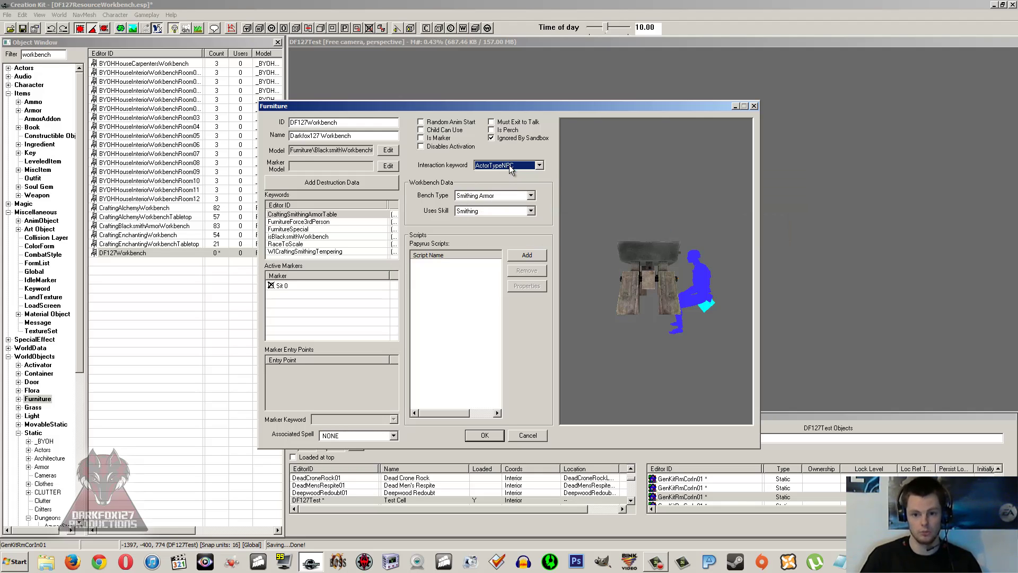
{"action": "left_click", "coordinate": [645, 234]}
{"action": "left_click", "coordinate": [538, 166]}
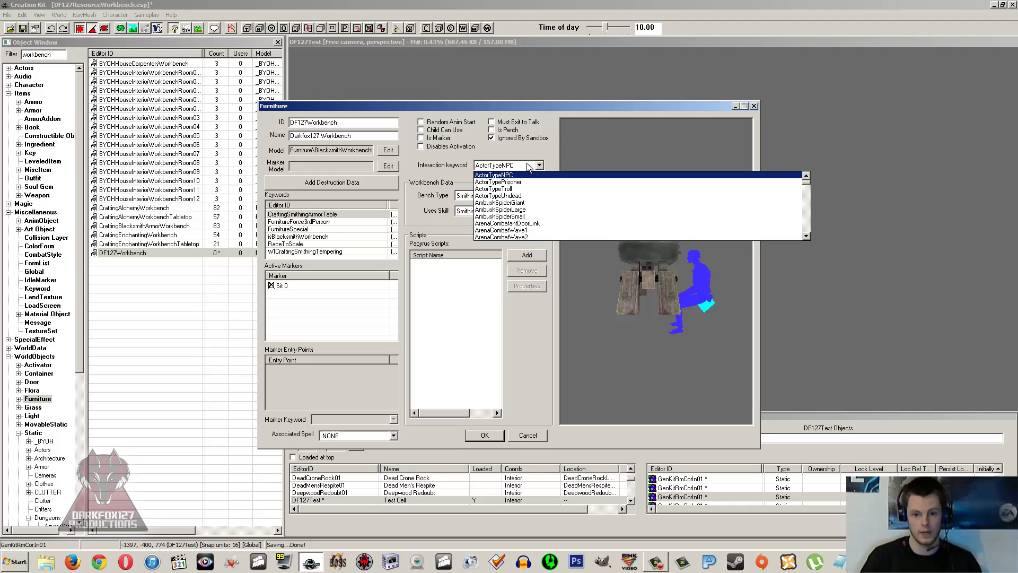
{"action": "left_click", "coordinate": [519, 191]}
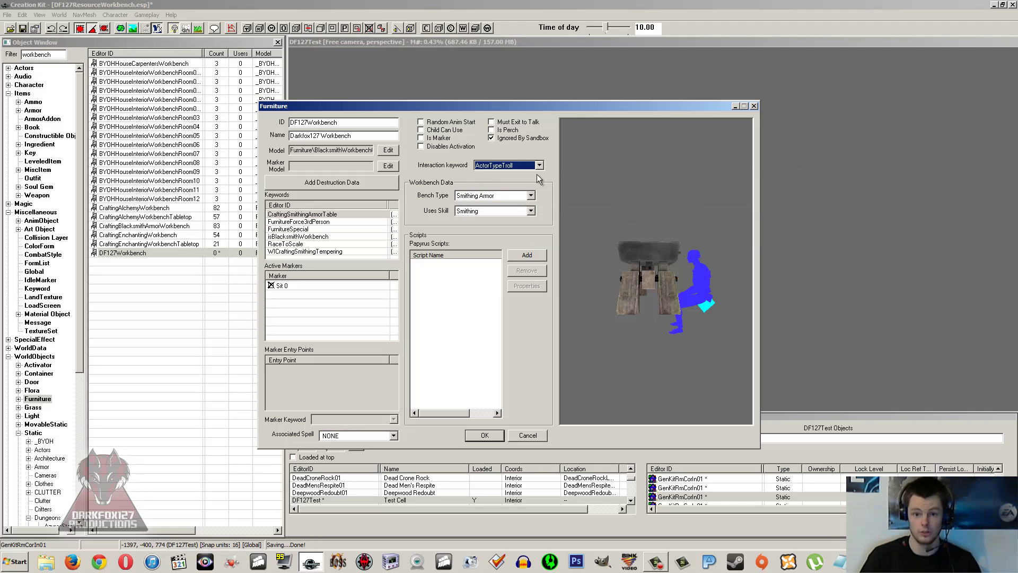
{"action": "scroll", "coordinate": [522, 171], "scroll_direction": "up", "scroll_amount": 2}
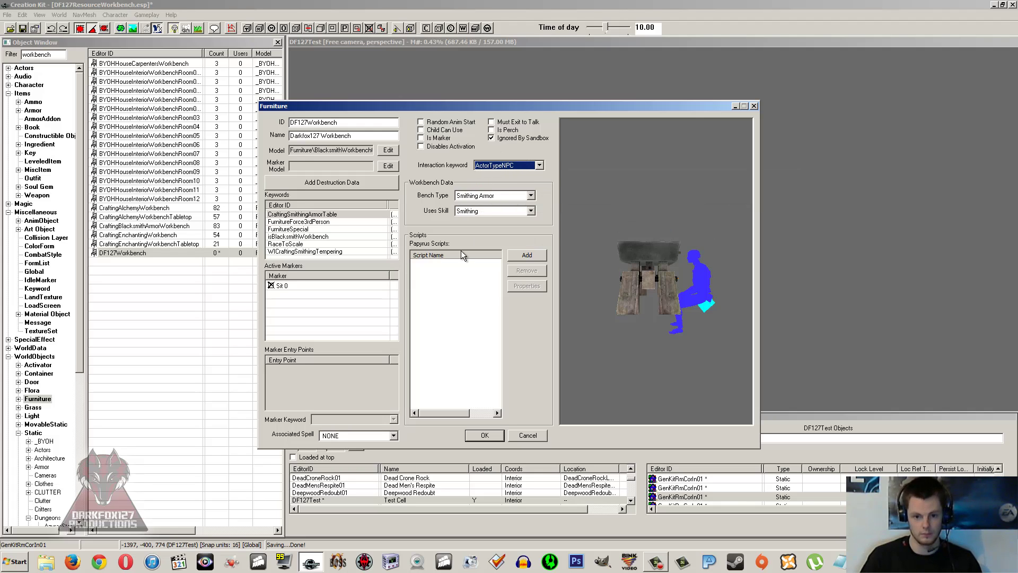
Set the workbench's Bench Type to Create Object and Uses Skill to NONE
{"action": "left_click", "coordinate": [493, 196]}
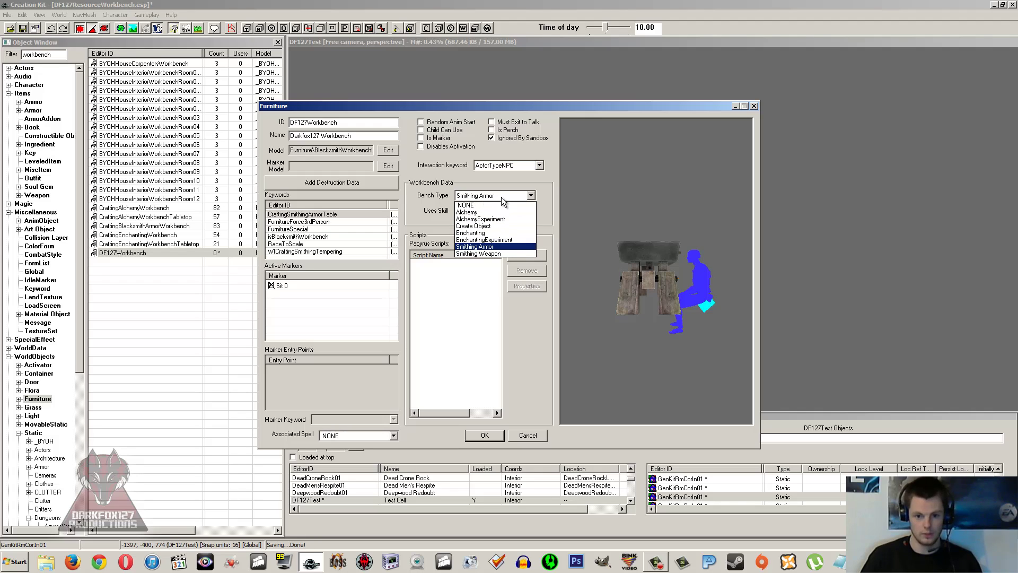
{"action": "left_click", "coordinate": [486, 227]}
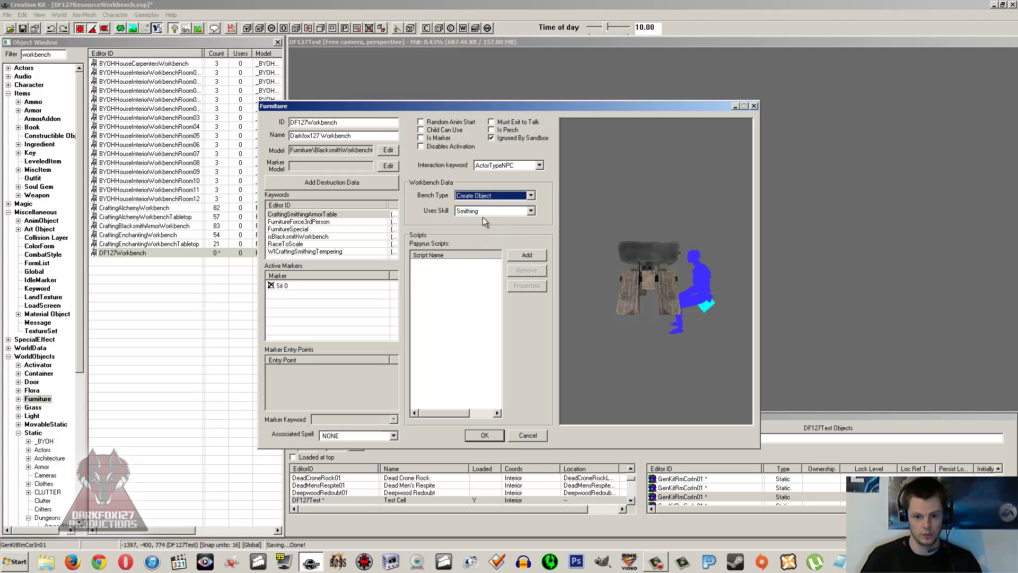
{"action": "left_click", "coordinate": [479, 211]}
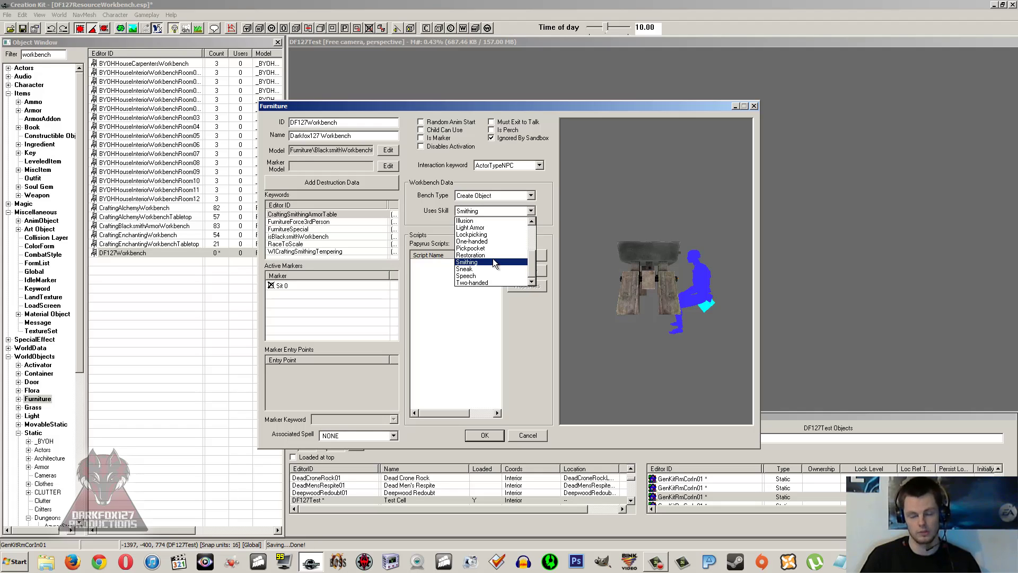
{"action": "scroll", "coordinate": [491, 254], "scroll_direction": "up", "scroll_amount": 3}
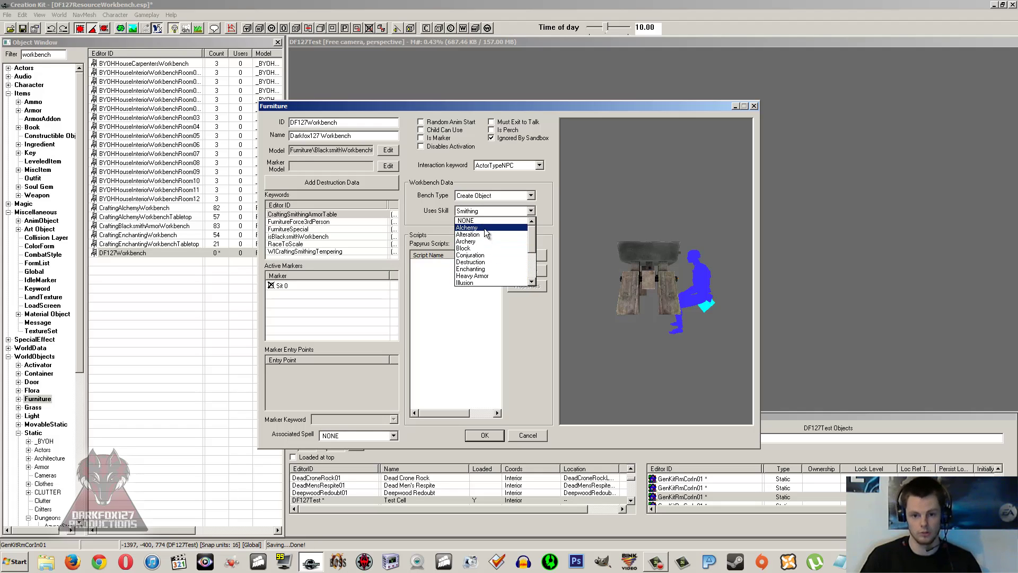
{"action": "left_click", "coordinate": [485, 222]}
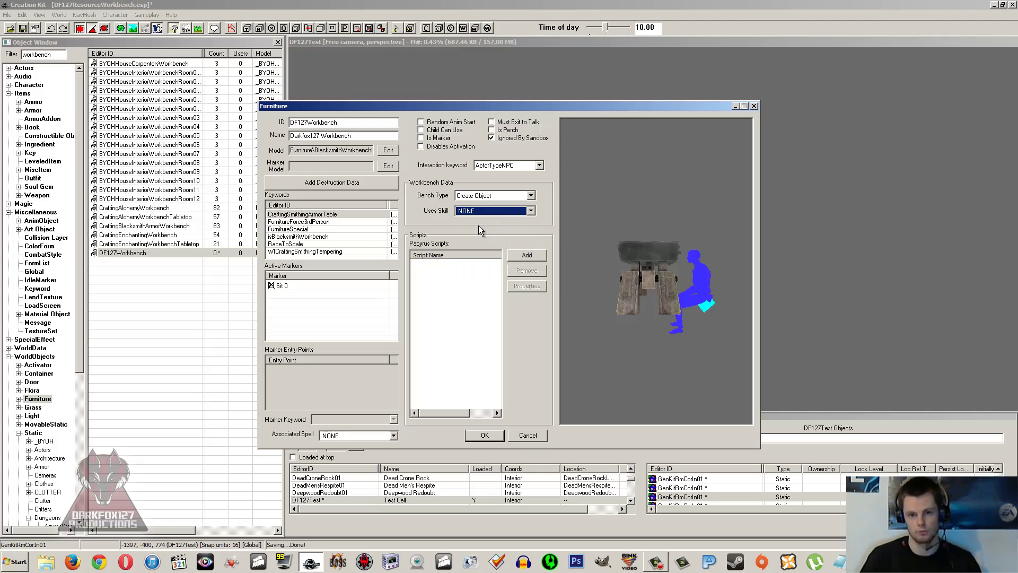
Review the keywords and Sit 0 marker entry points, ending on CraftingSmithingArmorTable
{"action": "left_click", "coordinate": [447, 262]}
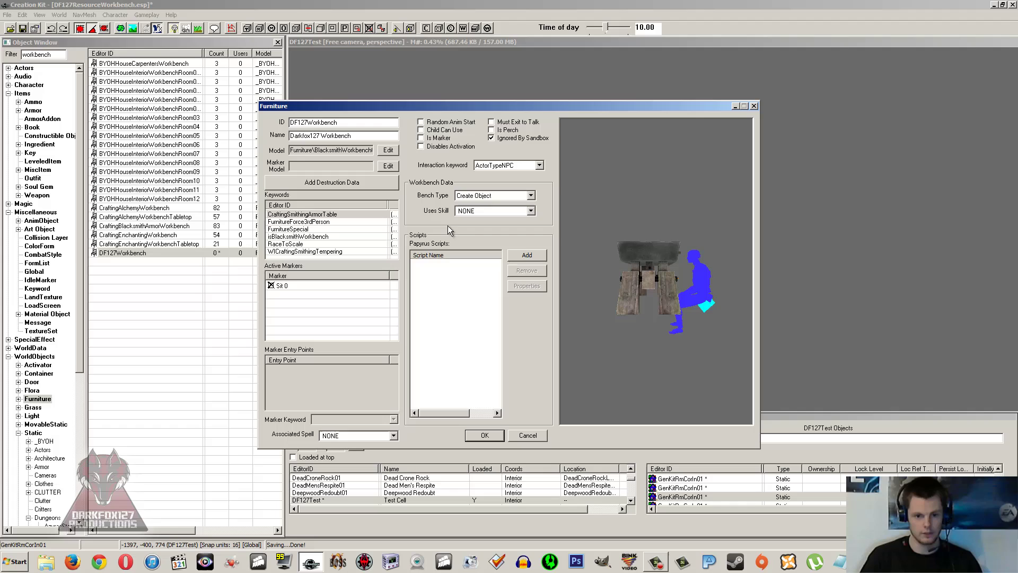
{"action": "left_click", "coordinate": [333, 223]}
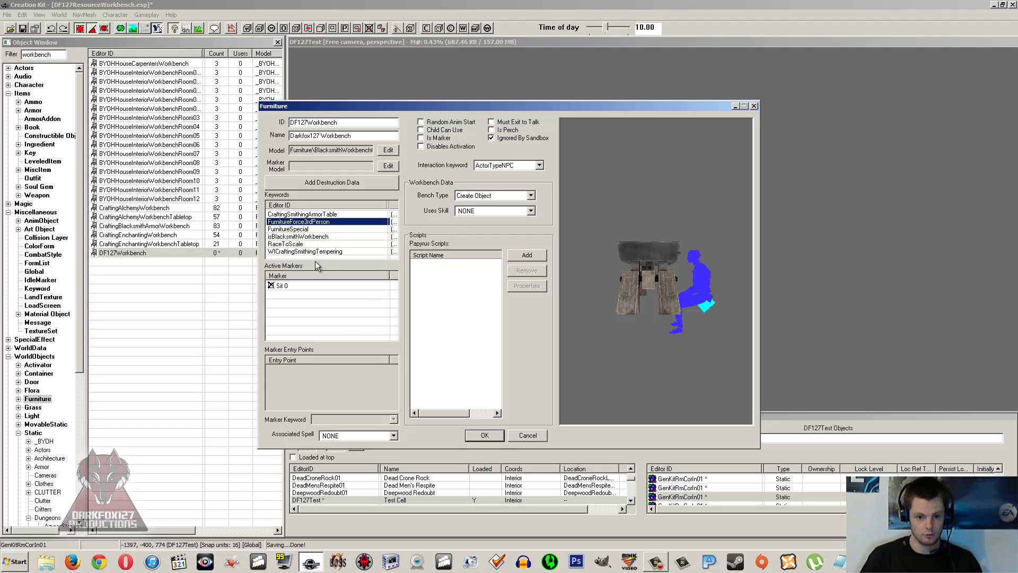
{"action": "left_click", "coordinate": [293, 284]}
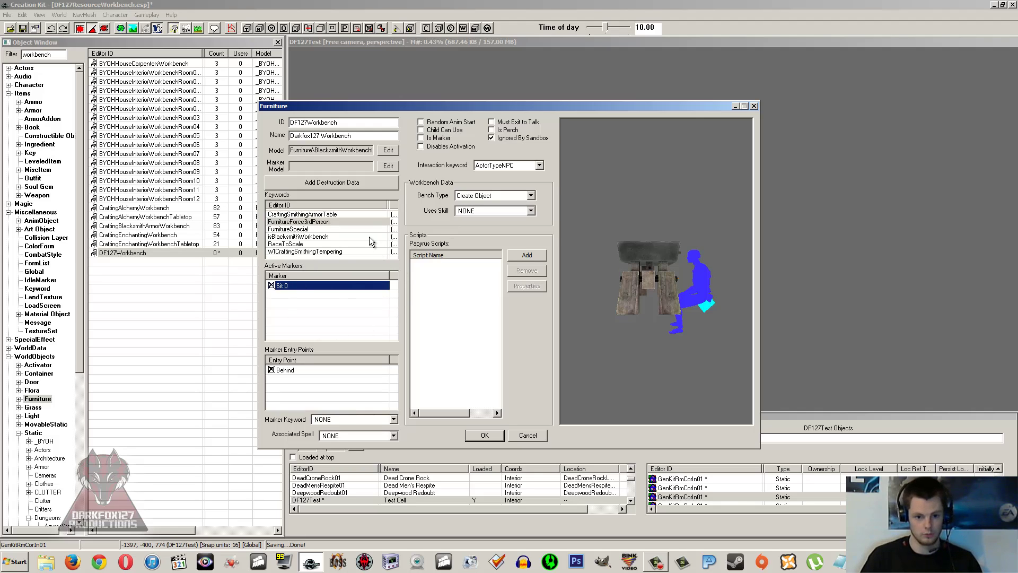
{"action": "left_click", "coordinate": [307, 229]}
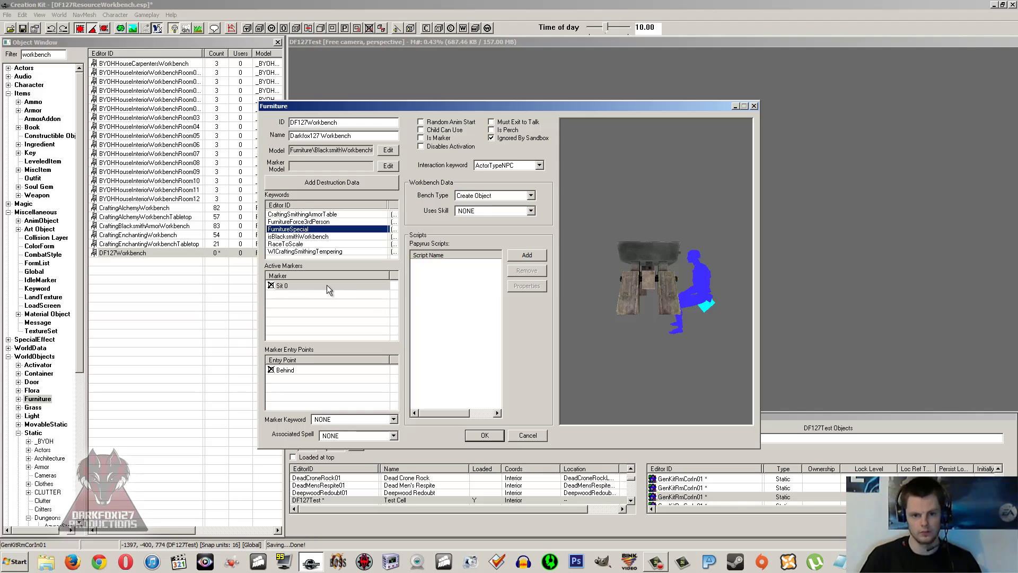
{"action": "left_click", "coordinate": [300, 215]}
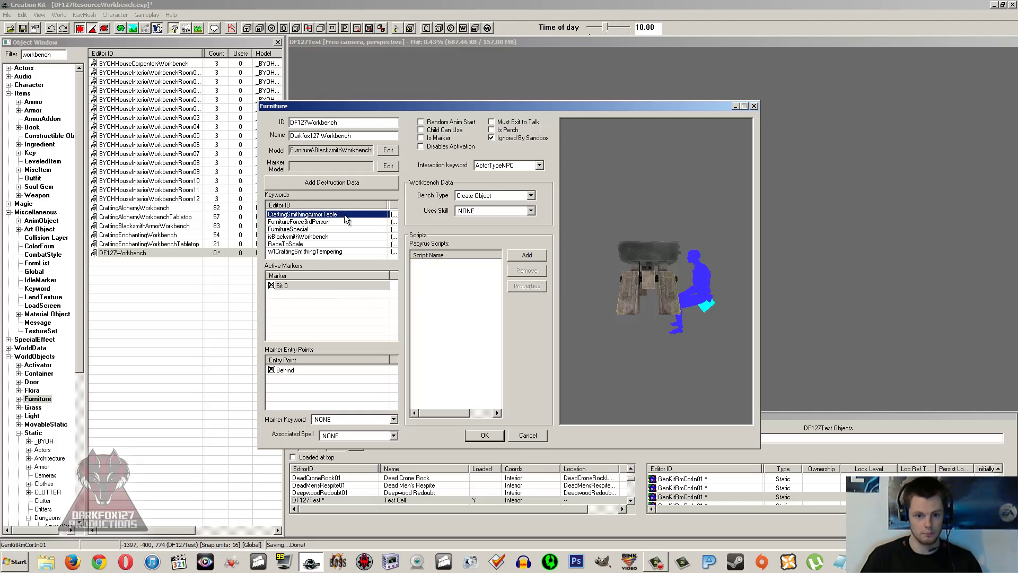
{"action": "left_click", "coordinate": [310, 229]}
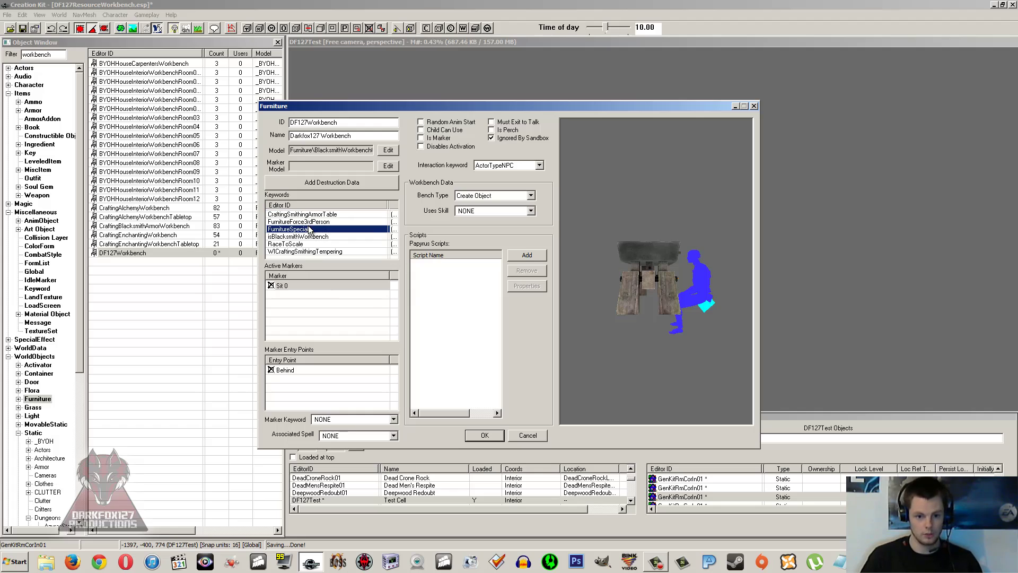
{"action": "left_click", "coordinate": [309, 214]}
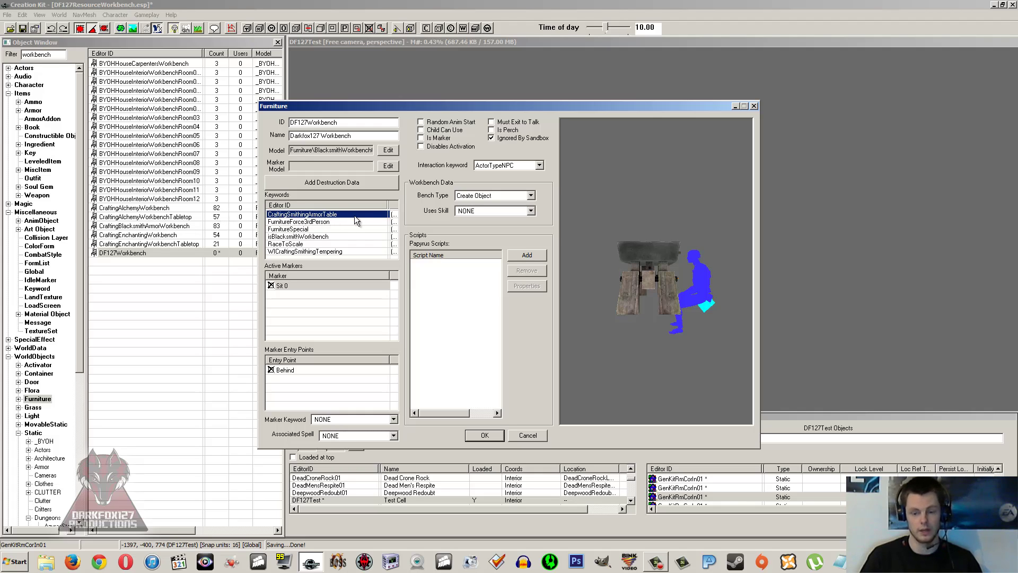
Delete the CraftingSmithingArmorTable keyword and create a new DFKWorkbench keyword in its place
{"action": "left_click", "coordinate": [584, 211]}
{"action": "left_click", "coordinate": [321, 215]}
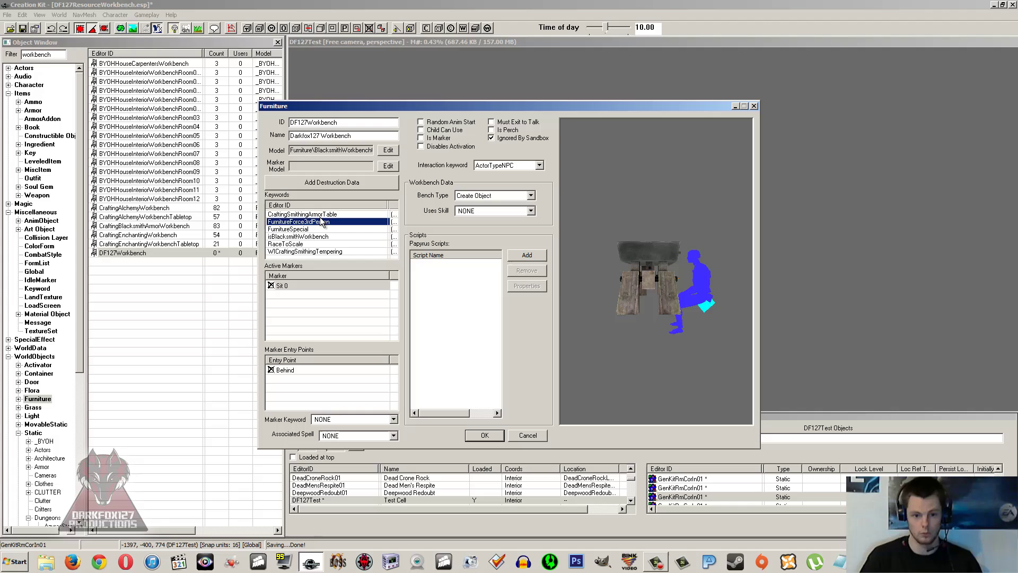
{"action": "key", "text": "Delete"}
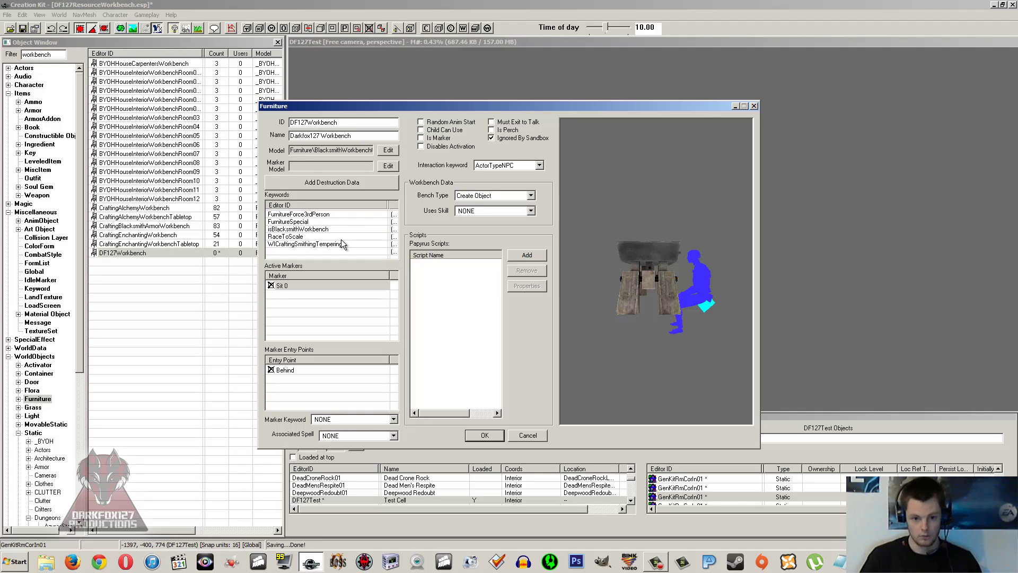
{"action": "right_click", "coordinate": [321, 251]}
{"action": "left_click", "coordinate": [333, 258]}
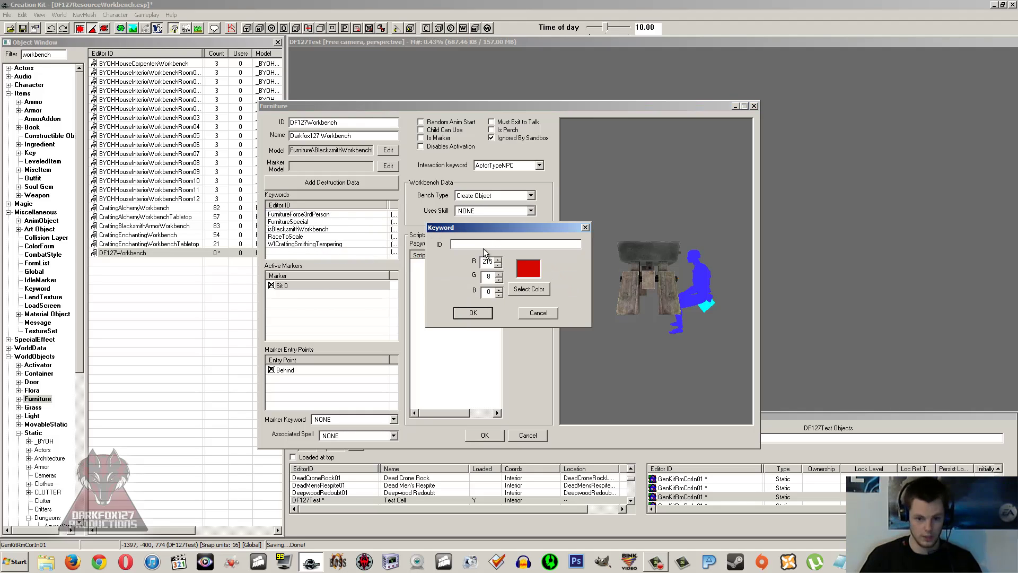
{"action": "type", "text": "DFK"}
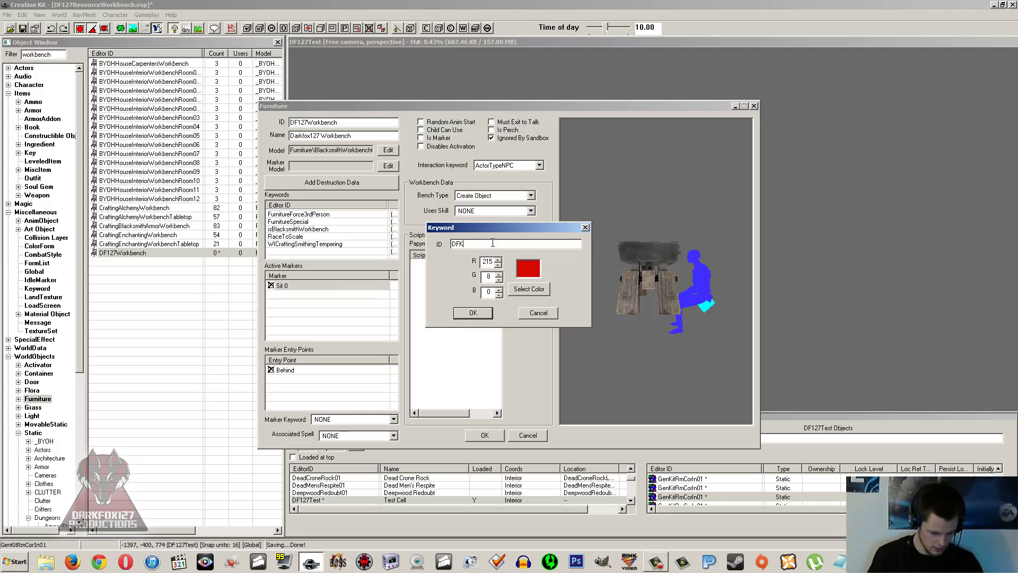
{"action": "type", "text": "Workbench"}
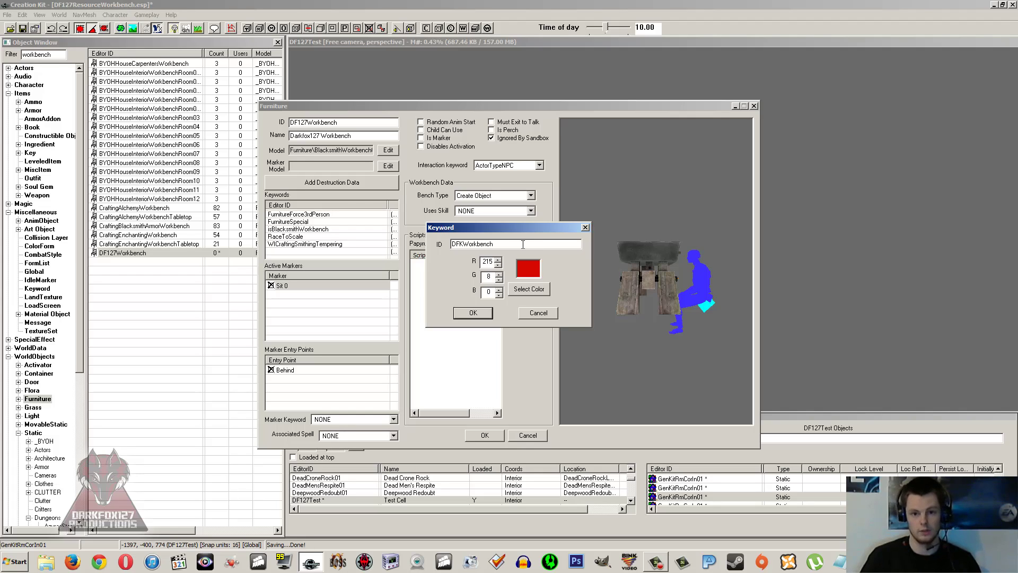
{"action": "left_click", "coordinate": [484, 313]}
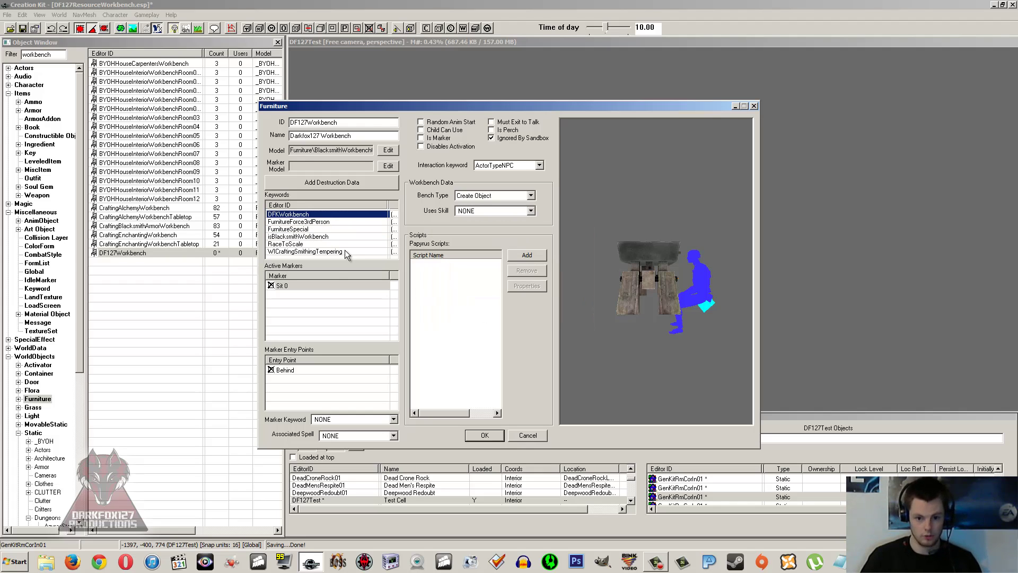
Save the furniture form and place DF127Workbench near the test room's right-hand wall
{"action": "left_click", "coordinate": [483, 434]}
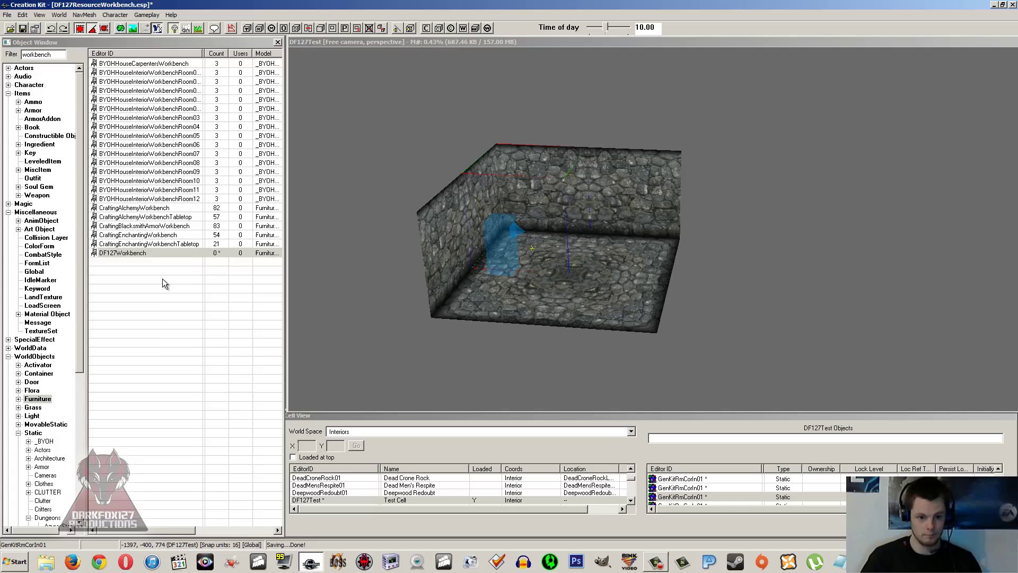
{"action": "left_click_drag", "start_coordinate": [122, 253], "coordinate": [576, 263]}
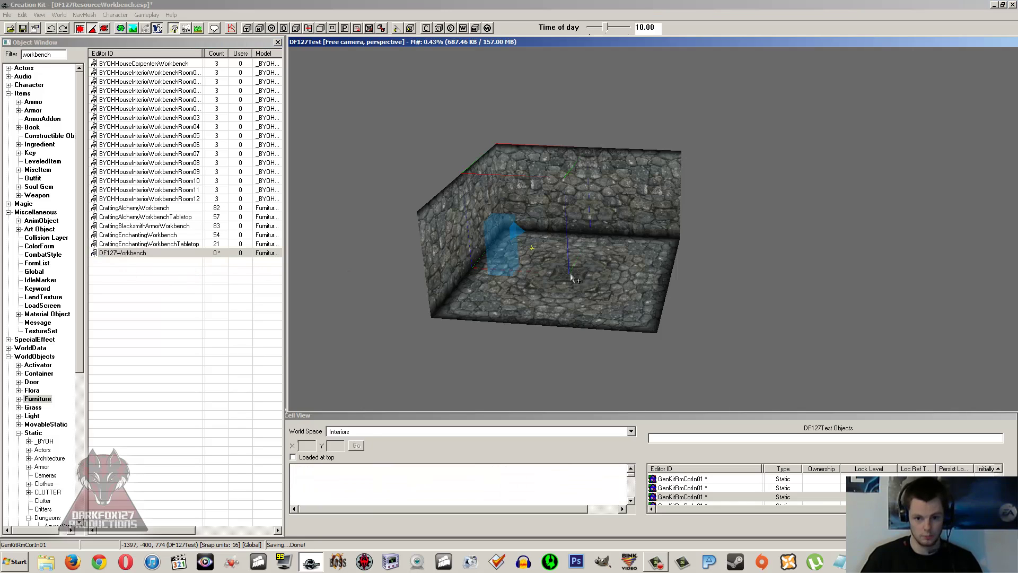
{"action": "scroll", "coordinate": [613, 260], "scroll_direction": "up", "scroll_amount": 6}
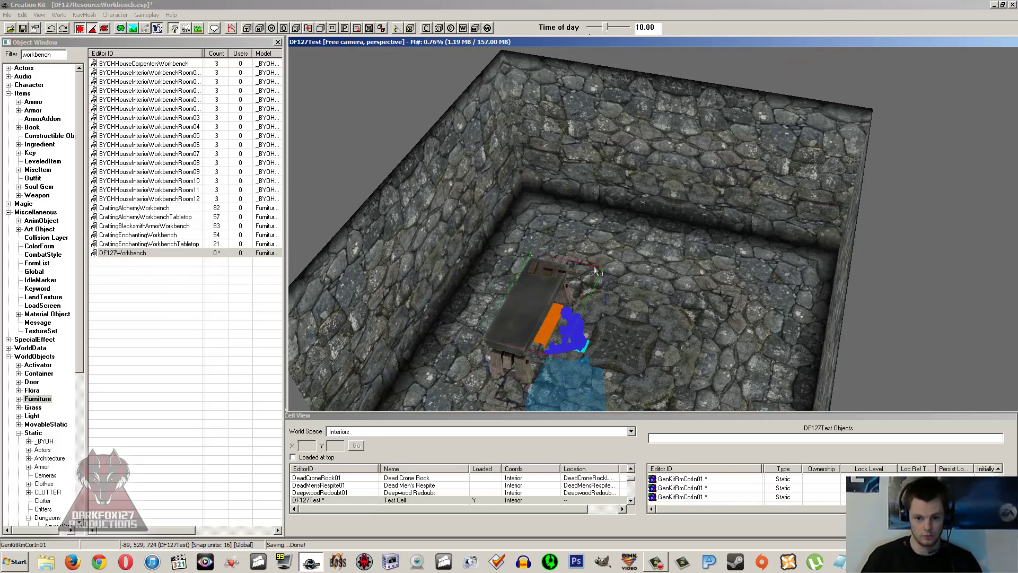
{"action": "left_click_drag", "start_coordinate": [533, 305], "coordinate": [685, 218]}
{"action": "key", "text": "t"}
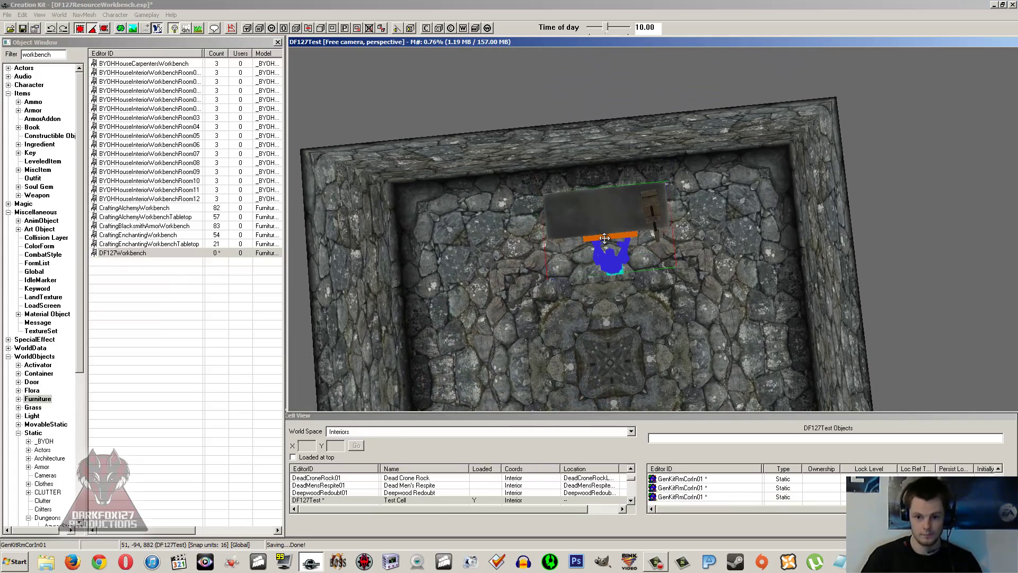
{"action": "middle_click_drag", "start_coordinate": [603, 194], "coordinate": [552, 223], "text": "shift"}
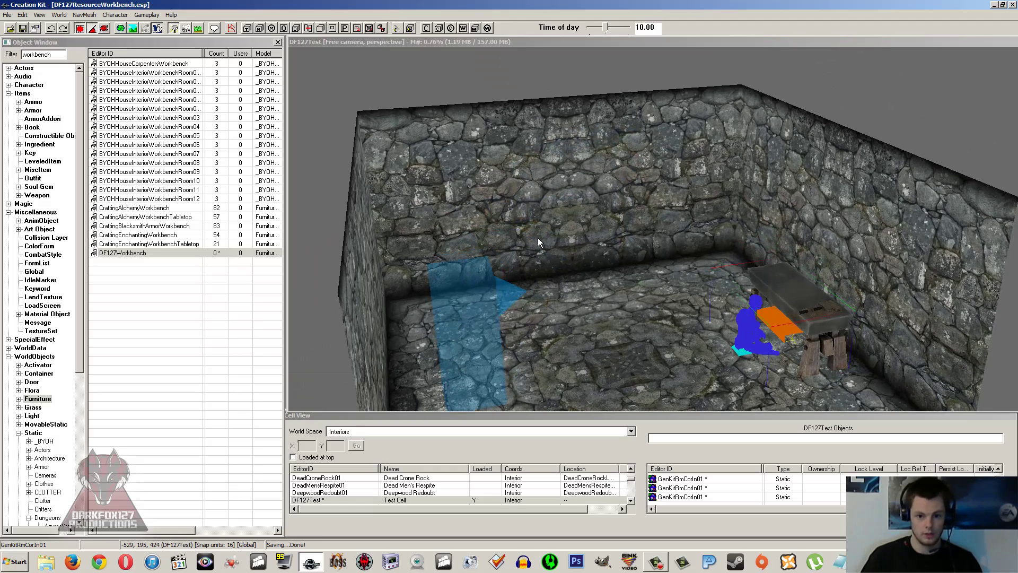
{"action": "scroll", "coordinate": [571, 226], "scroll_direction": "down", "scroll_amount": 3}
{"action": "scroll", "coordinate": [572, 225], "scroll_direction": "down", "scroll_amount": 1}
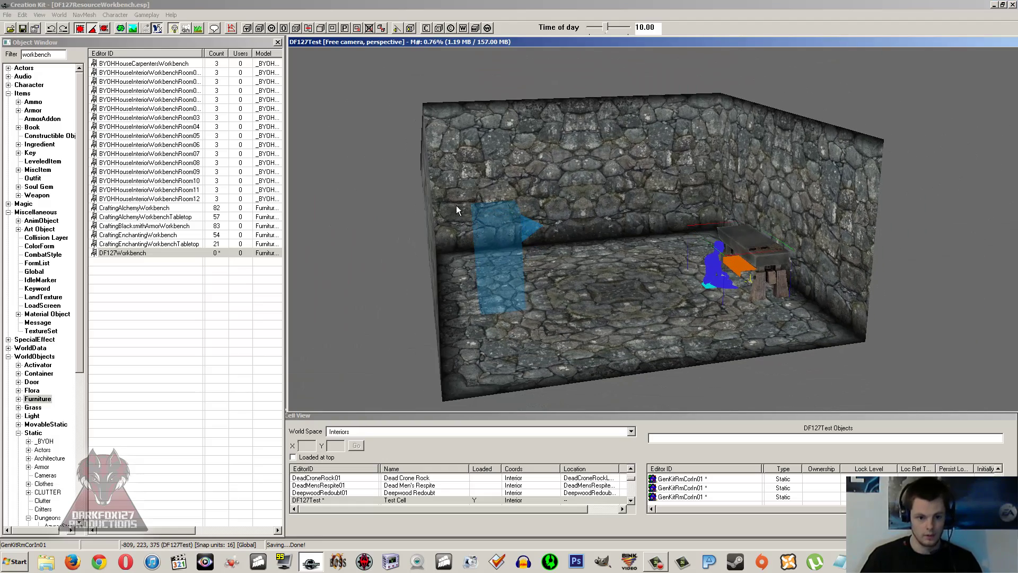
{"action": "left_click", "coordinate": [185, 294]}
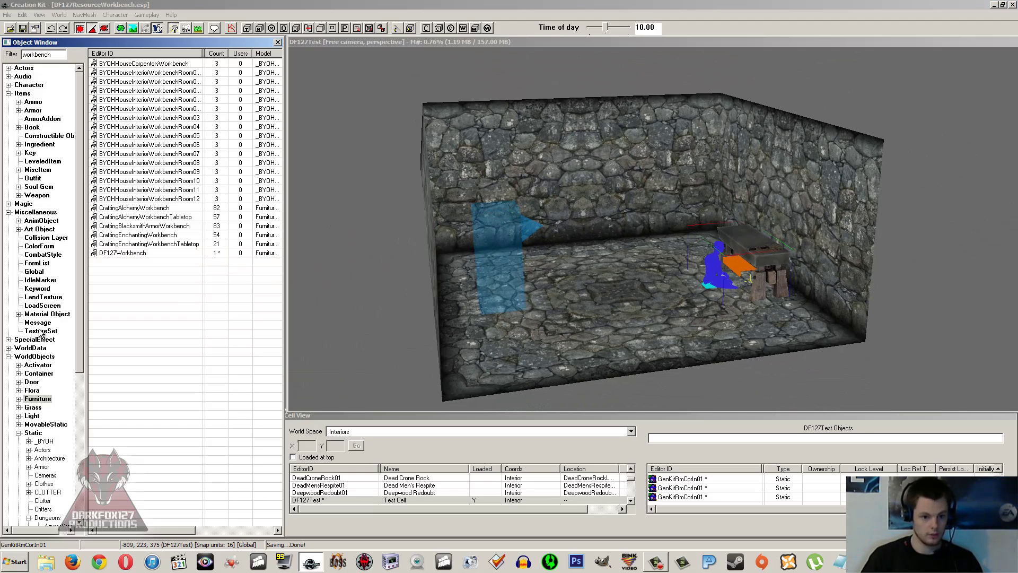
Look up the new DFKWorkbench entry in the Keyword list
{"action": "left_click", "coordinate": [47, 136]}
{"action": "left_click", "coordinate": [132, 128]}
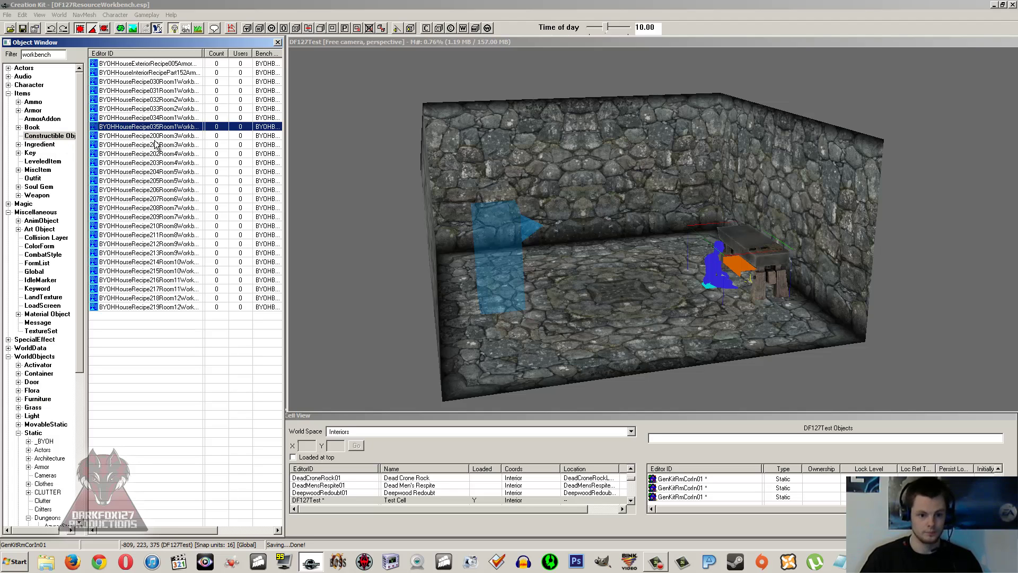
{"action": "left_click", "coordinate": [36, 288]}
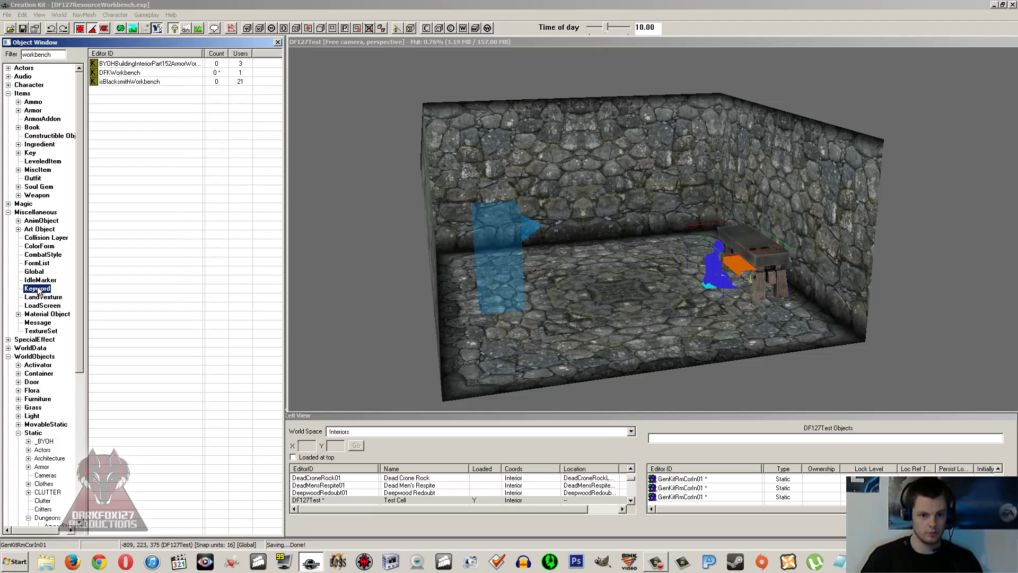
{"action": "left_click", "coordinate": [120, 73]}
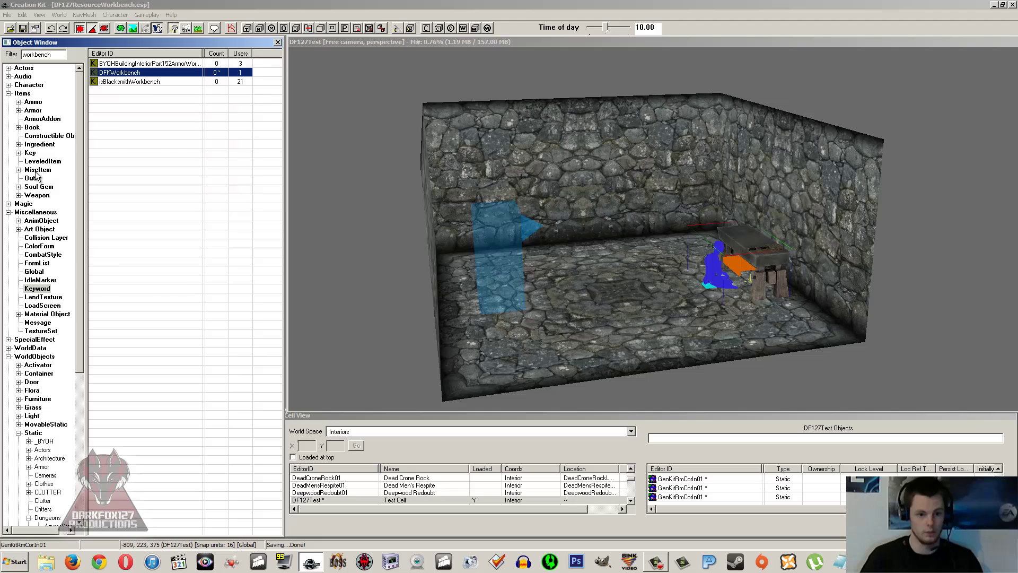
Filter Constructible Objects by 'temper' and inspect a Temper recipe's workbench keyword without saving
{"action": "left_click", "coordinate": [38, 136]}
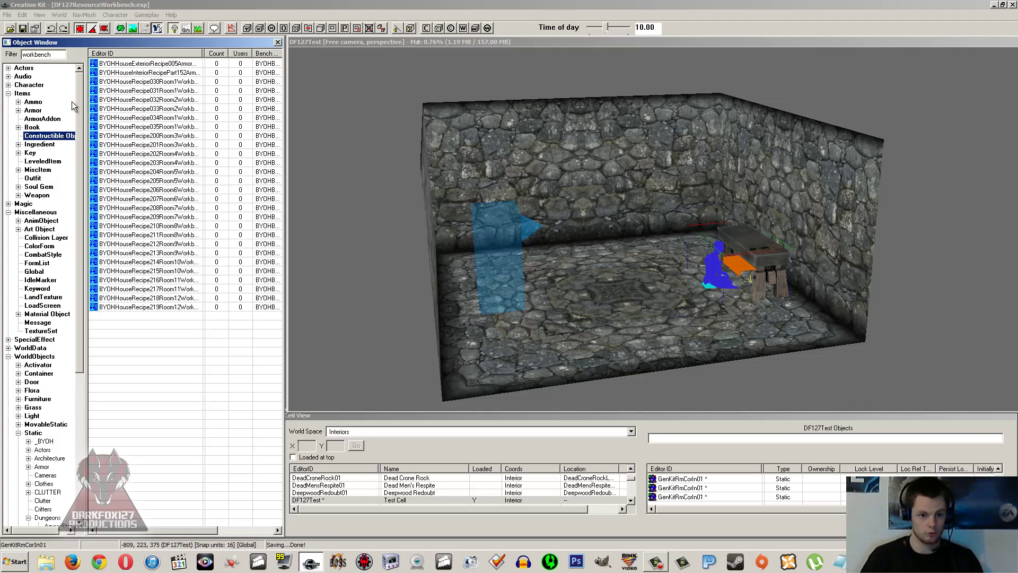
{"action": "double_click", "coordinate": [56, 56]}
{"action": "type", "text": "te"}
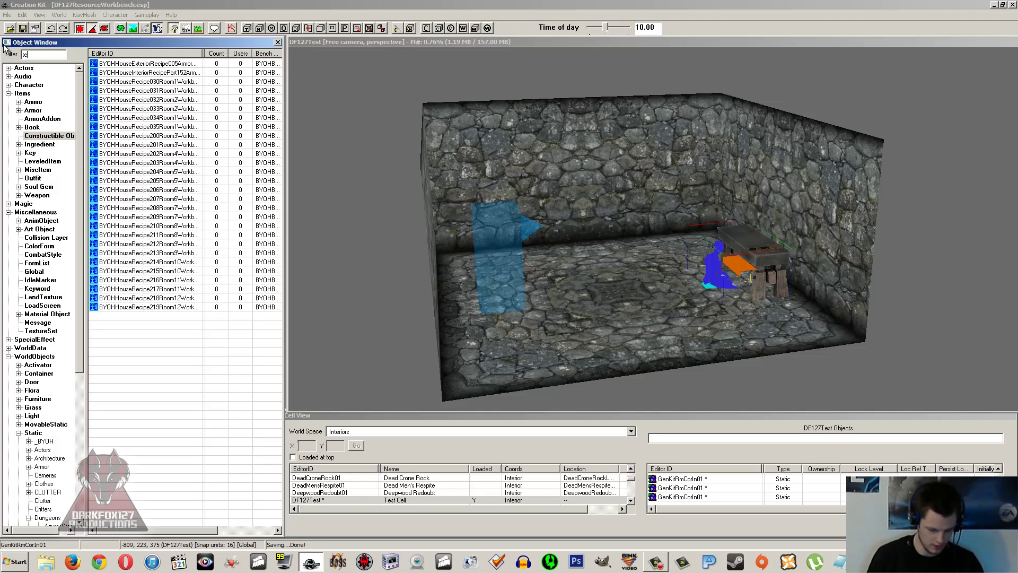
{"action": "type", "text": "mper"}
{"action": "double_click", "coordinate": [135, 100]}
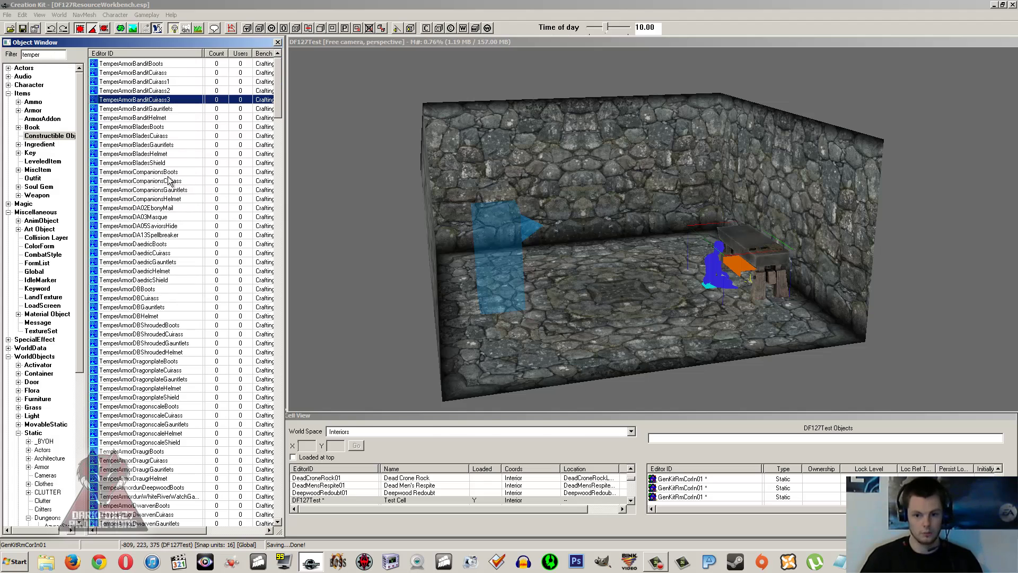
{"action": "left_click", "coordinate": [596, 192]}
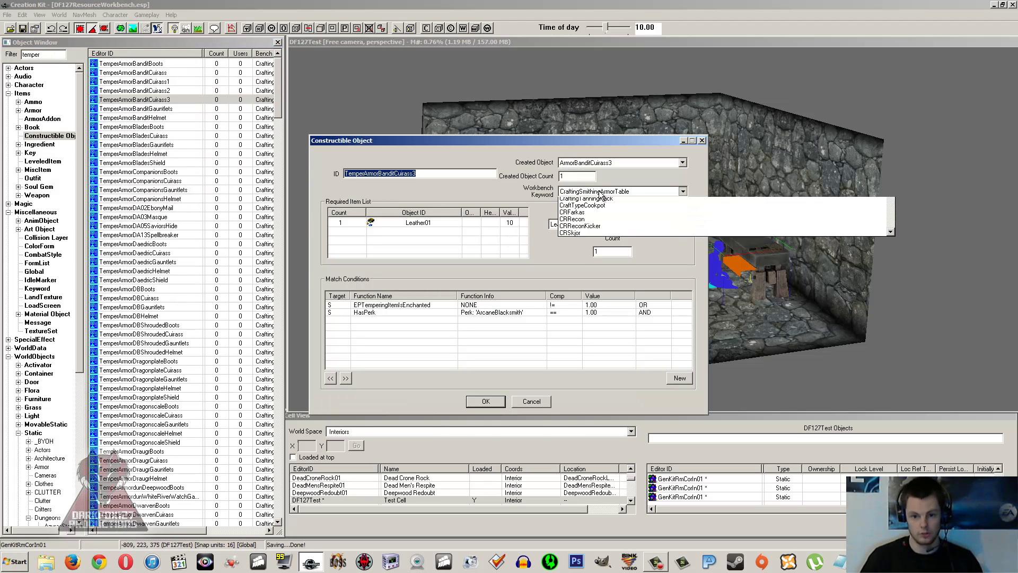
{"action": "left_click", "coordinate": [619, 192]}
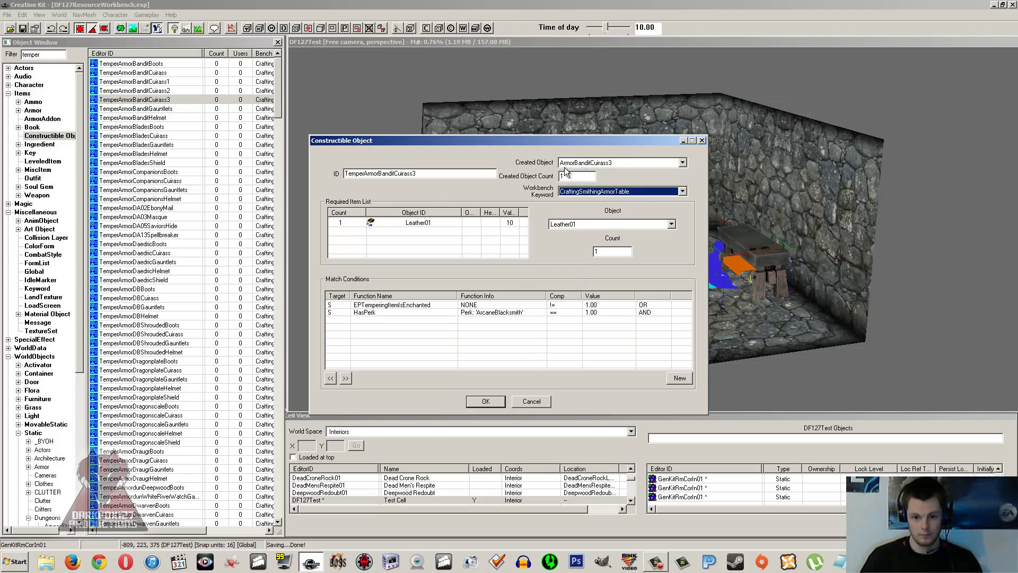
{"action": "left_click", "coordinate": [531, 401]}
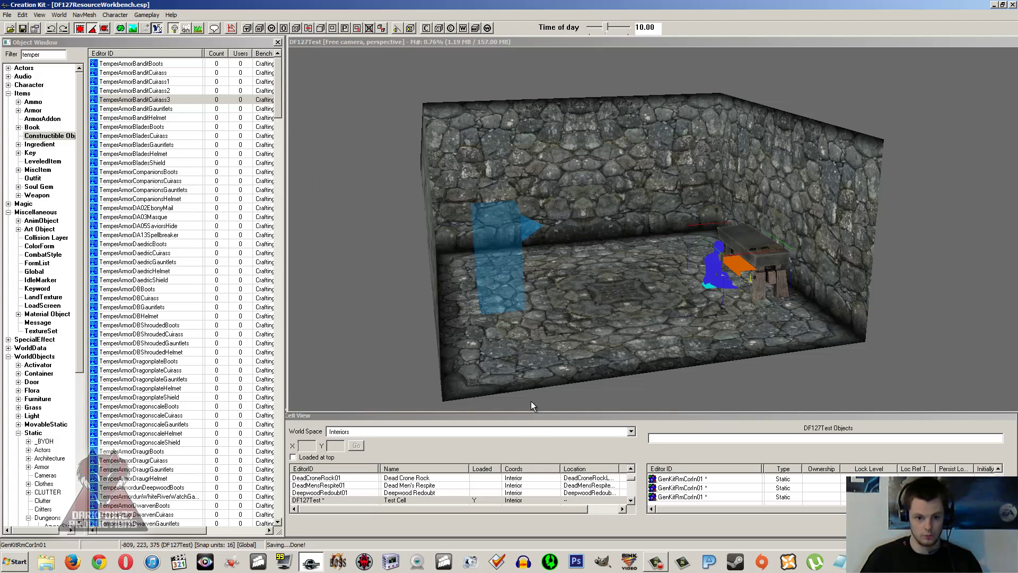
Create a new constructible object recipe with the ID DF127BasketRecipe
{"action": "right_click", "coordinate": [201, 245]}
{"action": "key", "text": "Escape"}
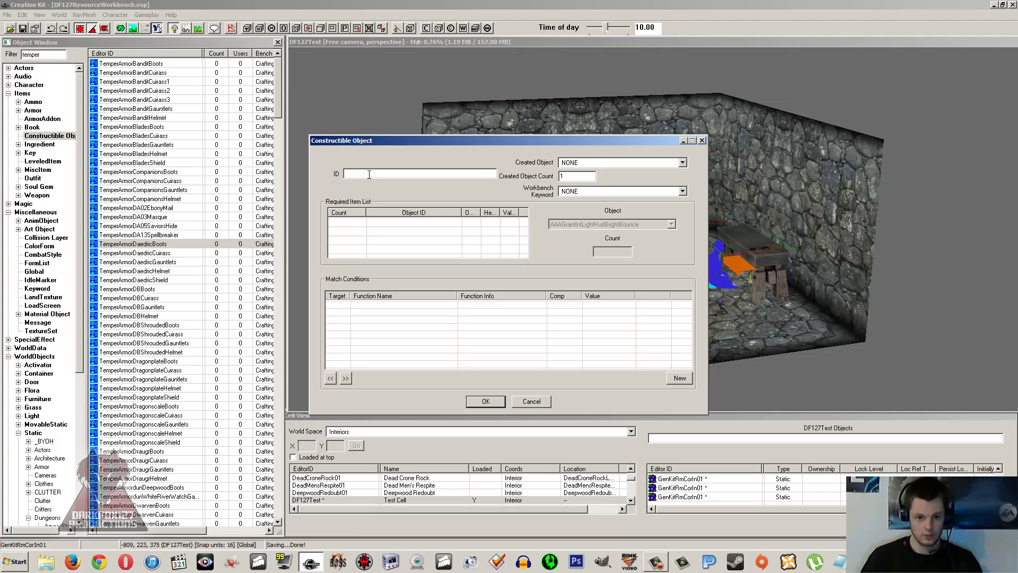
{"action": "type", "text": "DF127"}
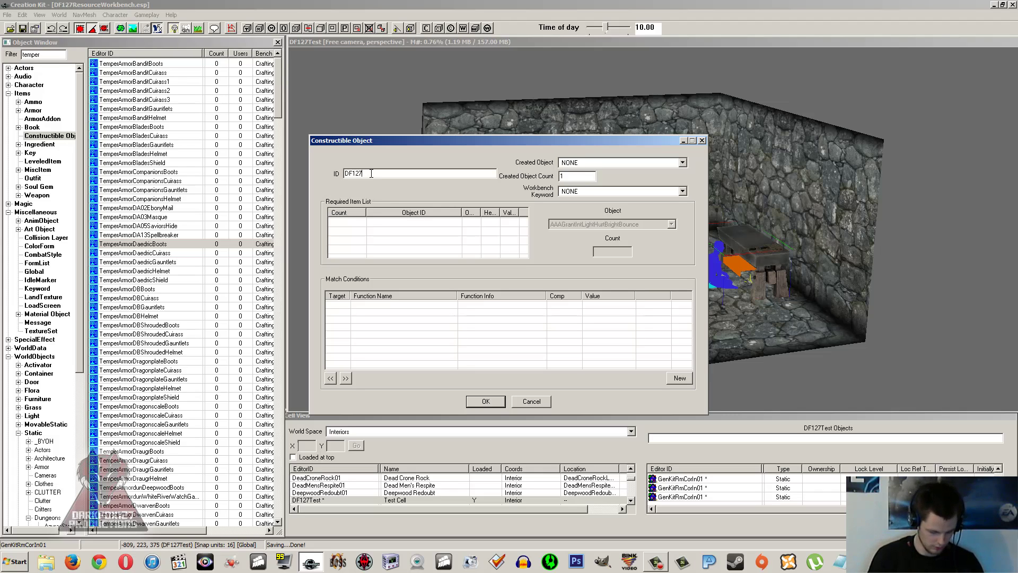
{"action": "type", "text": "Basket"}
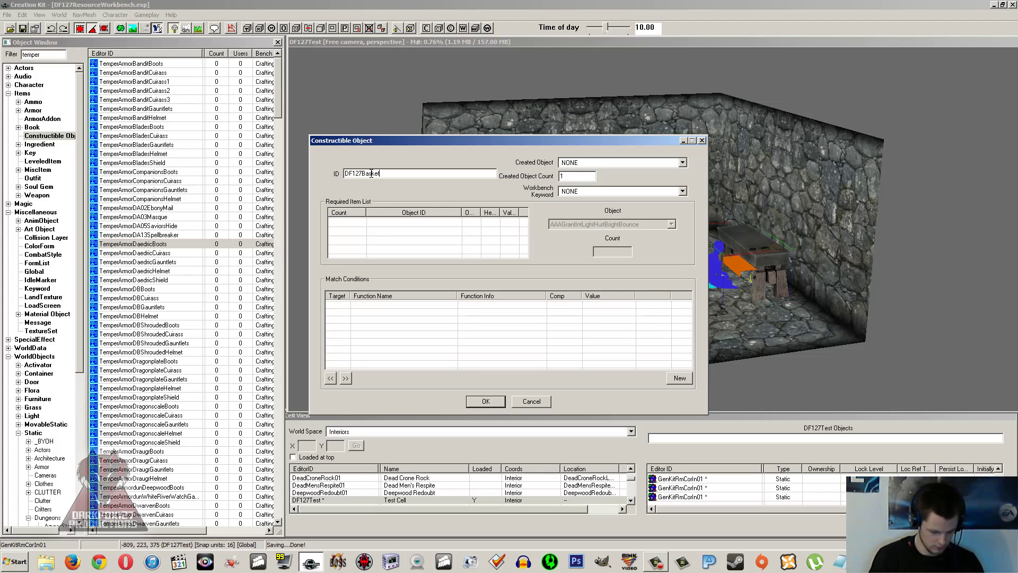
{"action": "type", "text": "Recipe"}
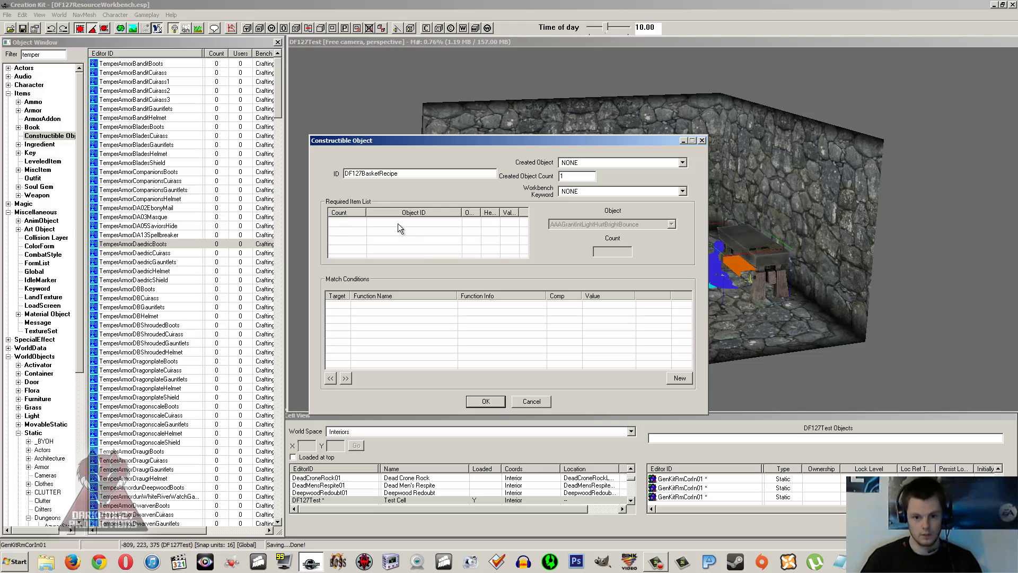
Add a required-item row and set the recipe's created object to Basket01
{"action": "right_click", "coordinate": [412, 234]}
{"action": "left_click", "coordinate": [424, 239]}
{"action": "left_click", "coordinate": [642, 225]}
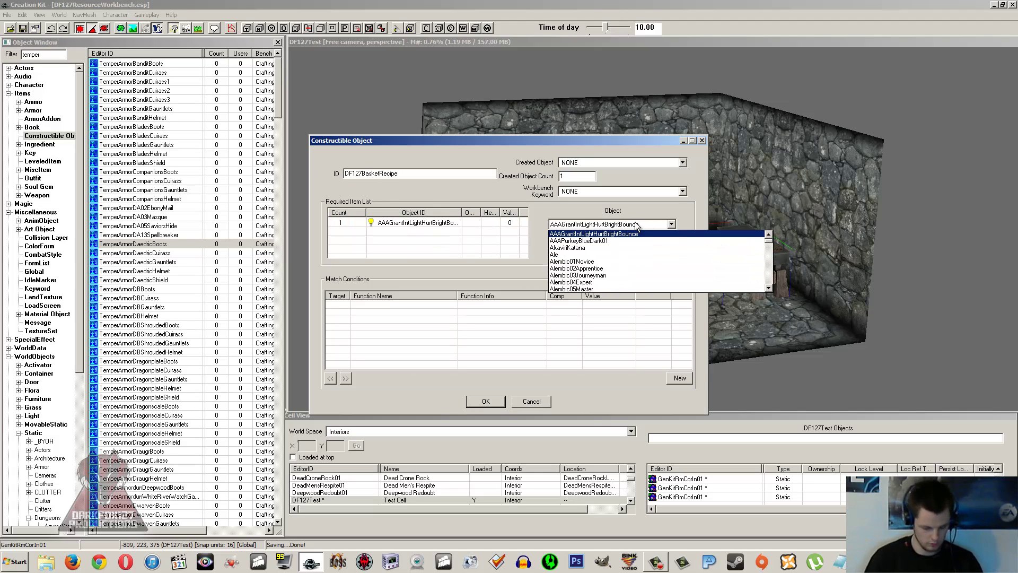
{"action": "type", "text": "base"}
{"action": "key", "text": "Return"}
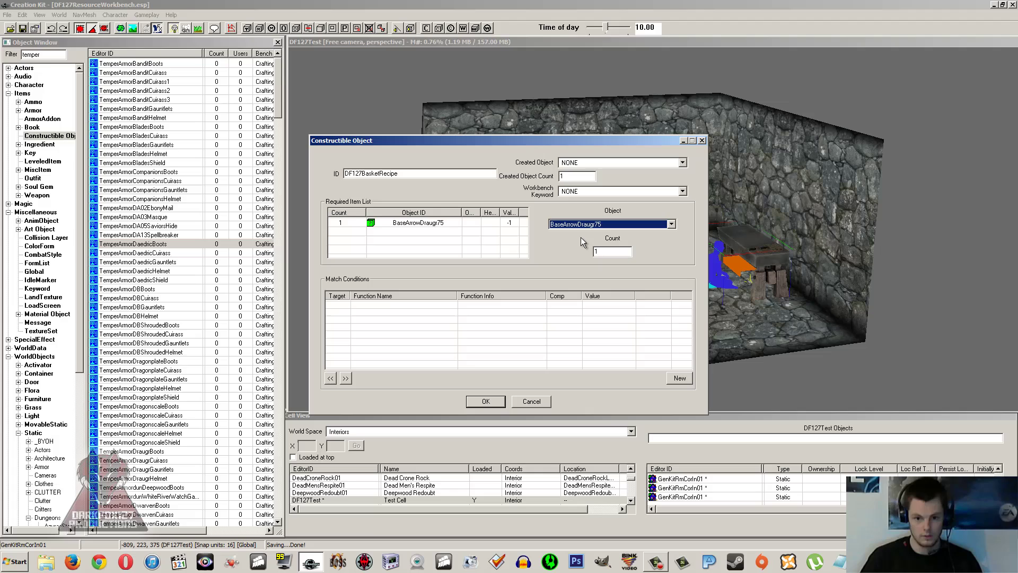
{"action": "type", "text": "basket"}
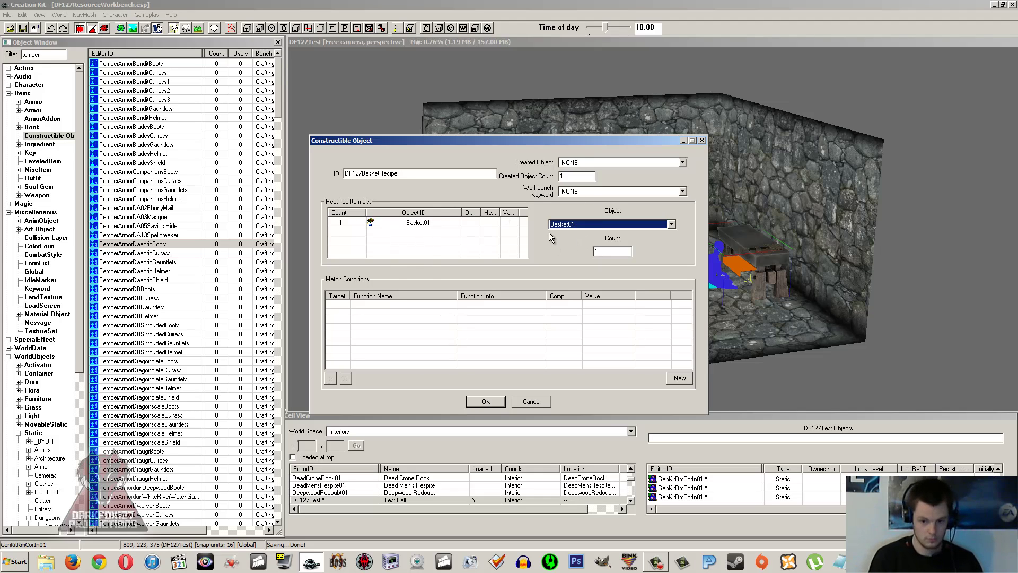
{"action": "left_click", "coordinate": [432, 225]}
{"action": "left_click", "coordinate": [426, 240]}
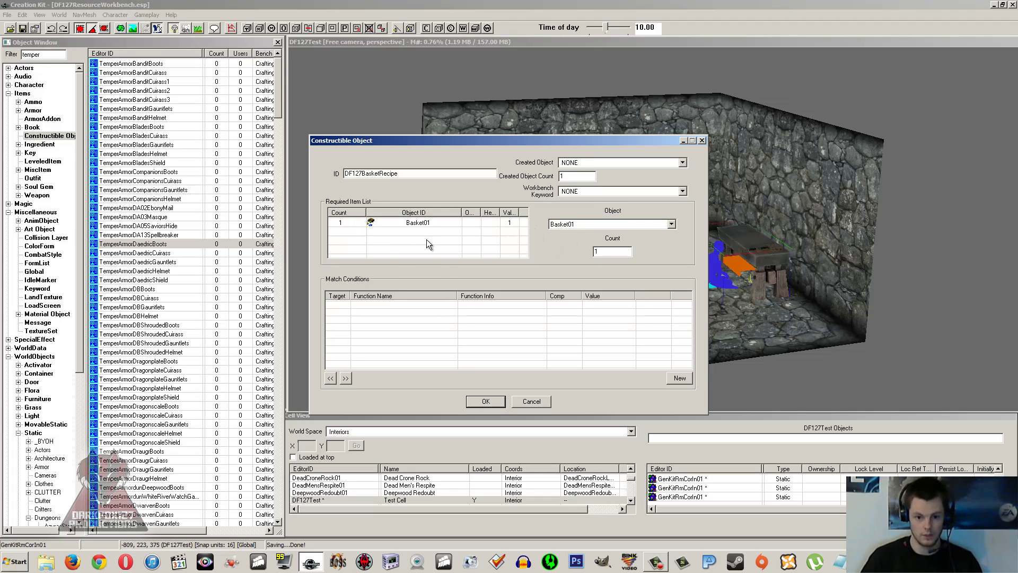
{"action": "left_click", "coordinate": [585, 162]}
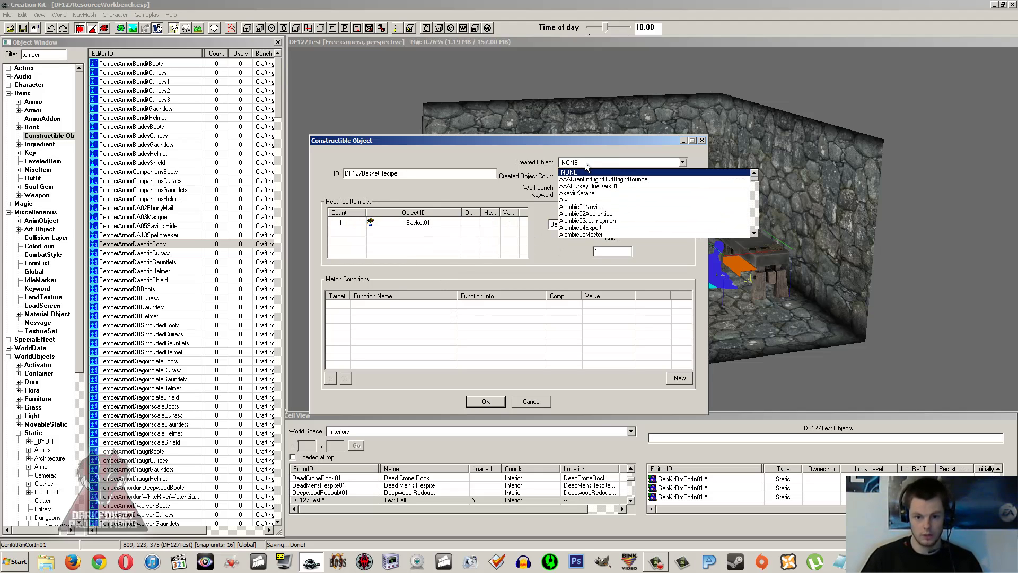
{"action": "type", "text": "basket"}
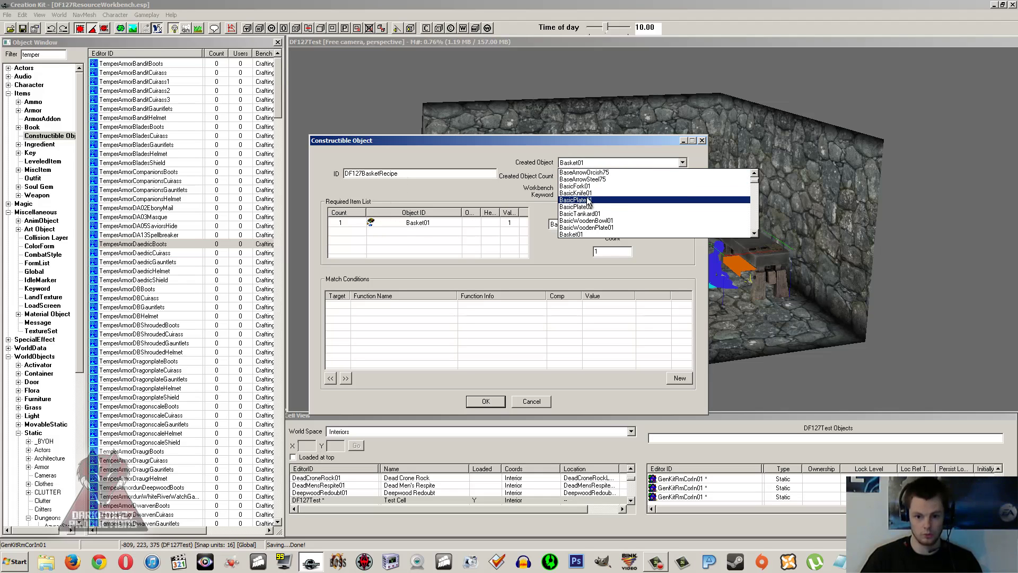
{"action": "left_click", "coordinate": [581, 232]}
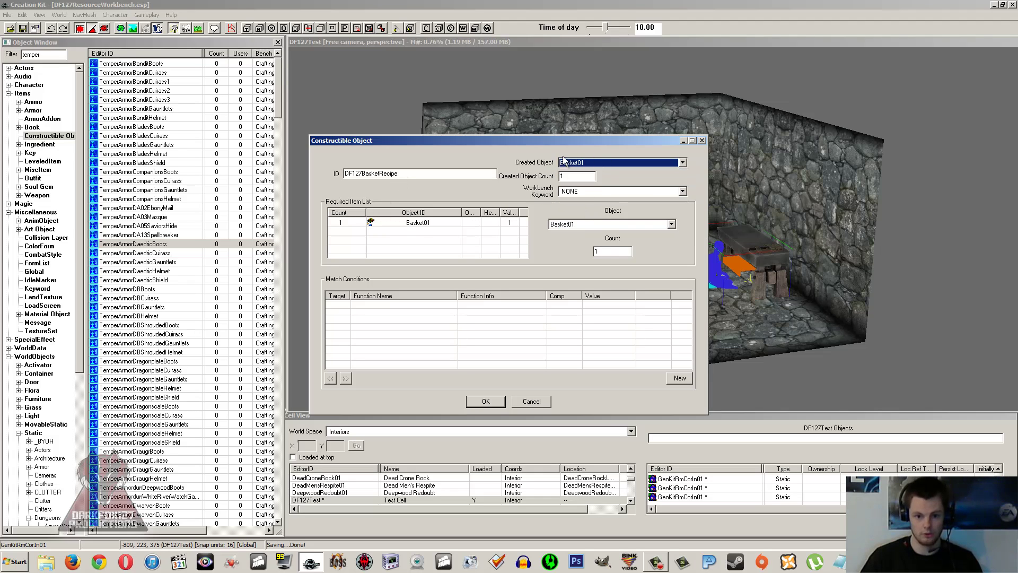
Set the required item to BYOHMaterialStraw with a quantity of 1
{"action": "left_click", "coordinate": [429, 225]}
{"action": "left_click", "coordinate": [588, 225]}
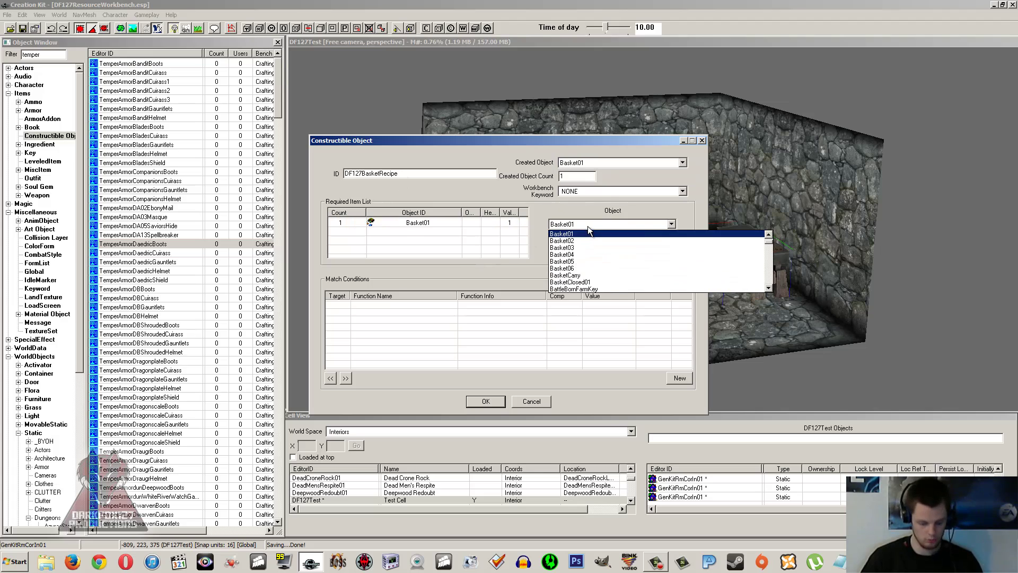
{"action": "left_click", "coordinate": [588, 226]}
{"action": "type", "text": "BYOHMaterialClay"}
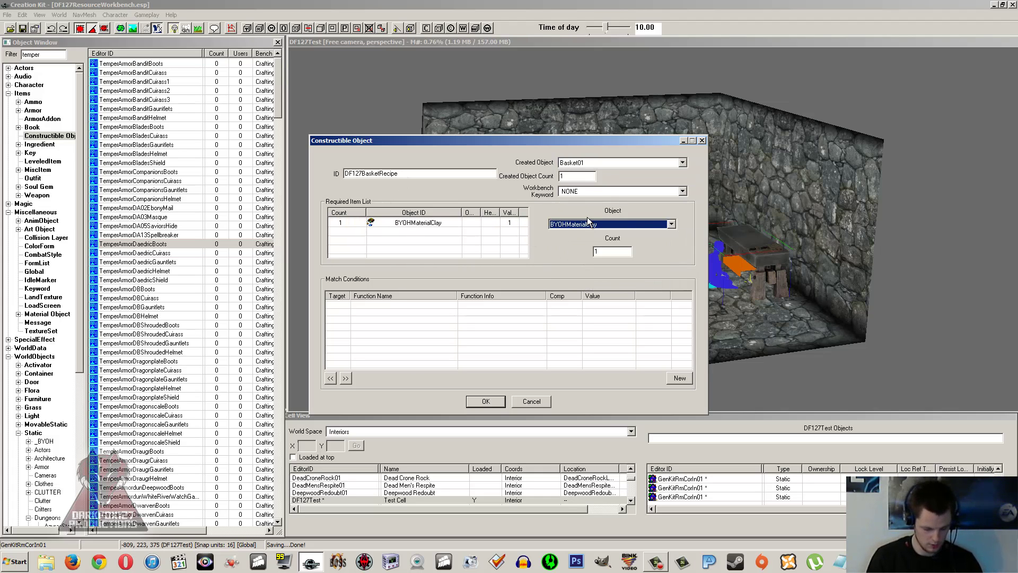
{"action": "type", "text": "BYOHMaterialStraw"}
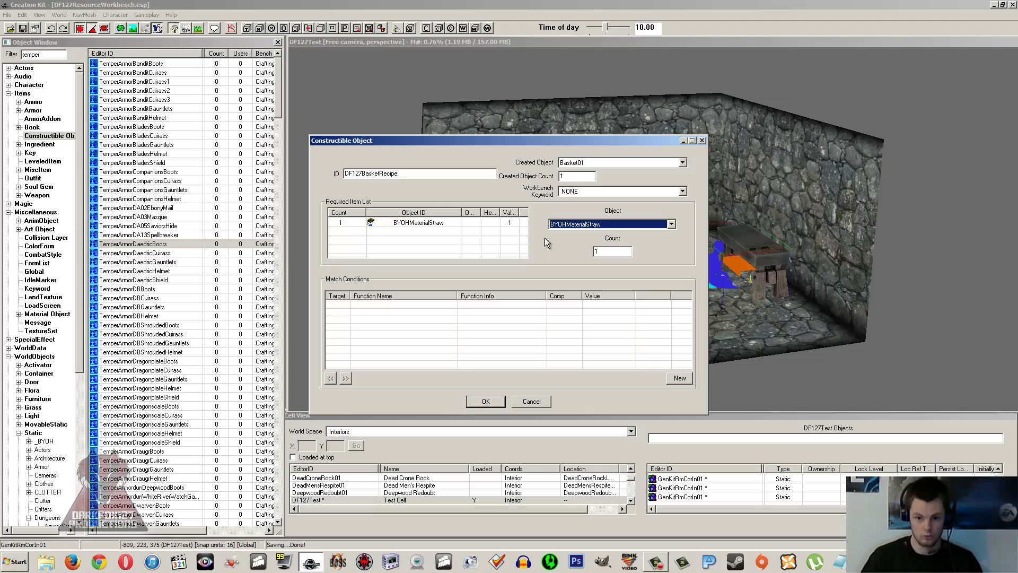
{"action": "left_click", "coordinate": [448, 223]}
{"action": "left_click", "coordinate": [415, 234]}
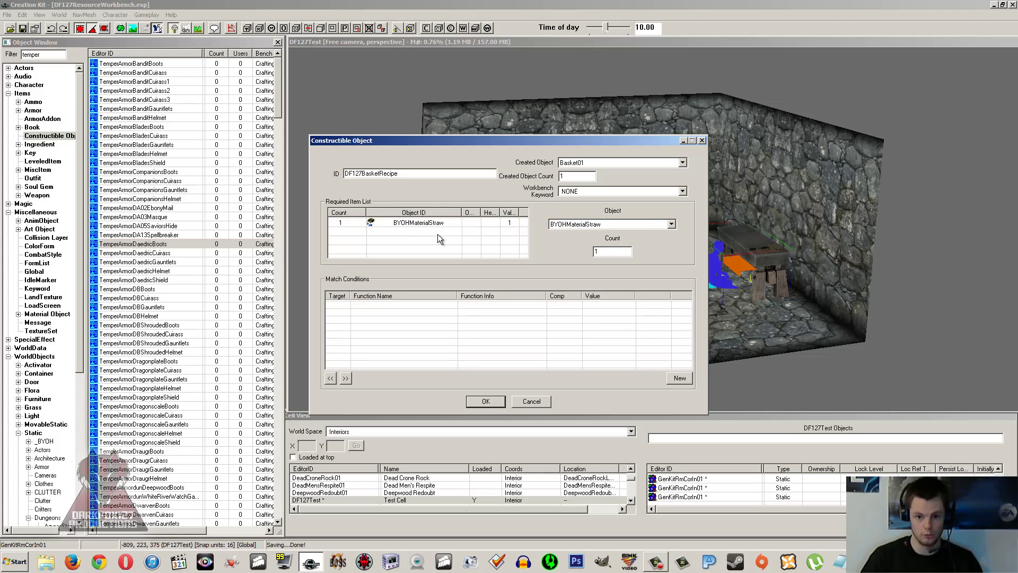
{"action": "left_click", "coordinate": [607, 254]}
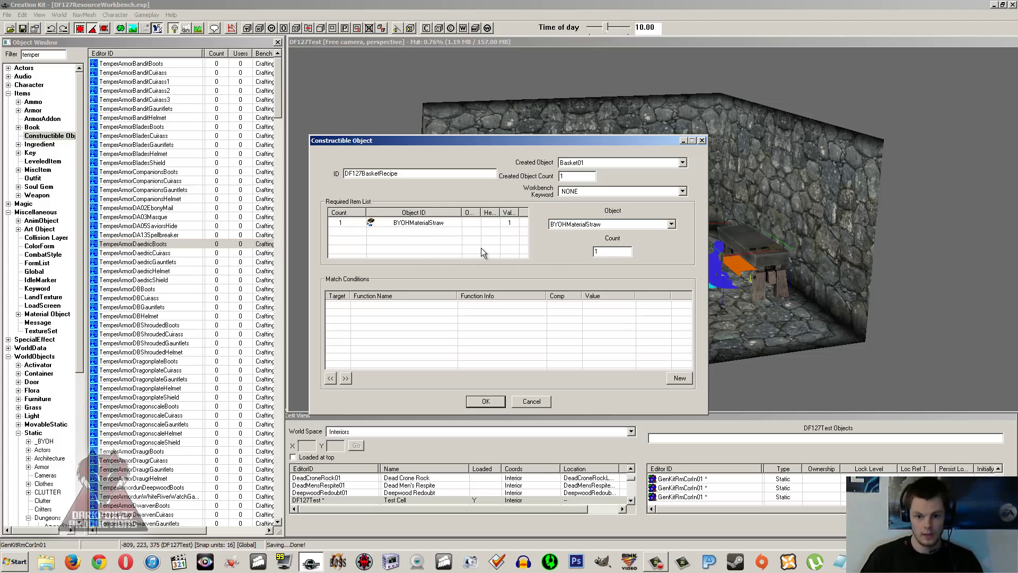
Set the recipe's workbench keyword to DFKWorkbench
{"action": "left_click", "coordinate": [585, 191]}
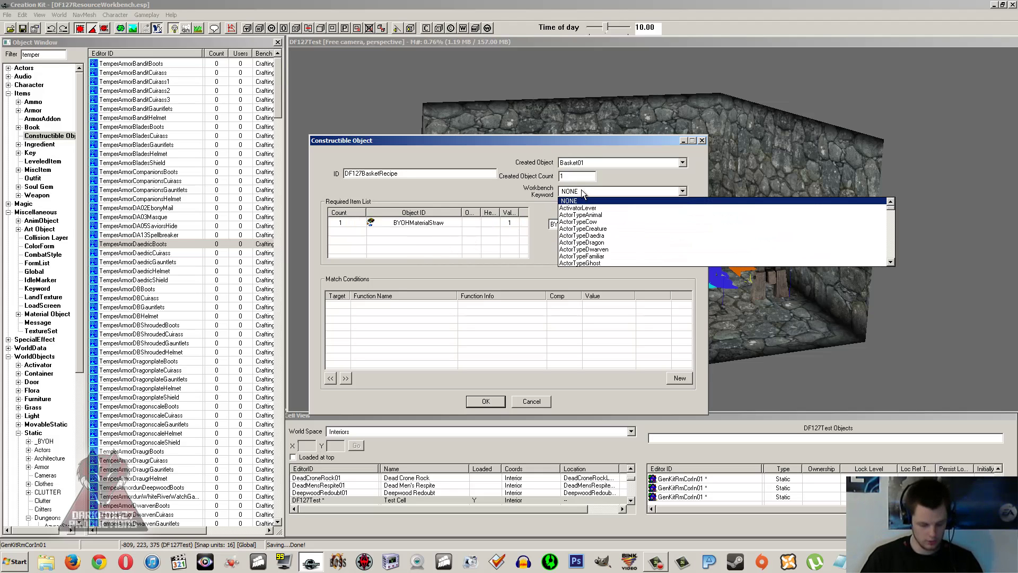
{"action": "type", "text": "df"}
{"action": "key", "text": "Return"}
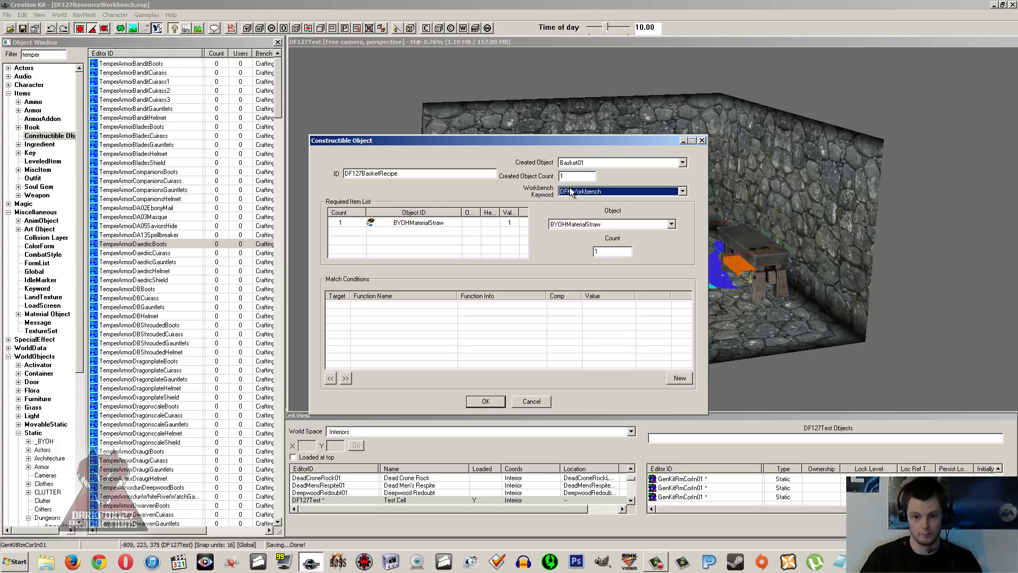
Change the created object count from 100 to 1
{"action": "left_click_drag", "start_coordinate": [583, 175], "coordinate": [532, 178]}
{"action": "left_click", "coordinate": [574, 176]}
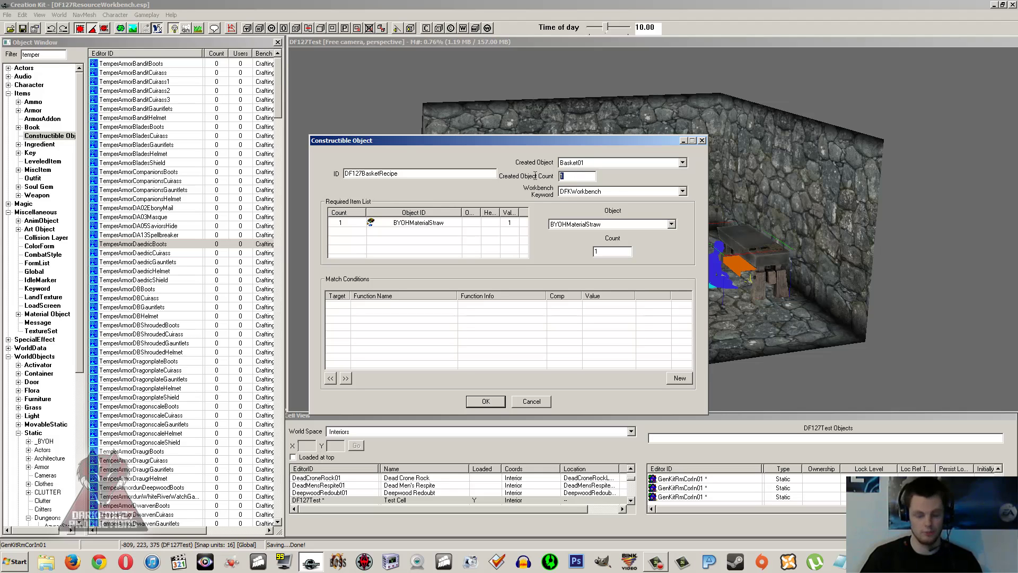
{"action": "type", "text": "100"}
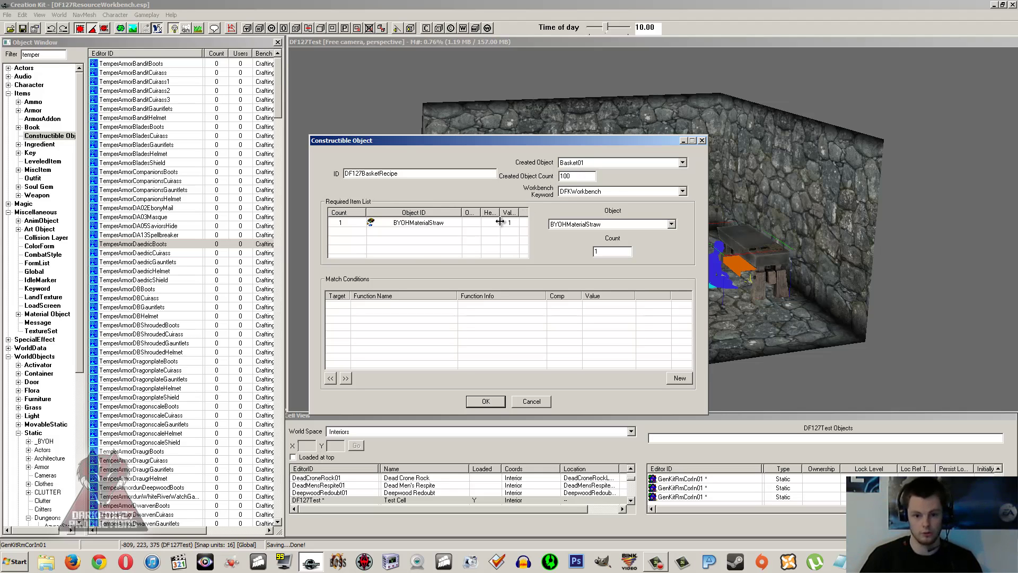
{"action": "left_click", "coordinate": [425, 226]}
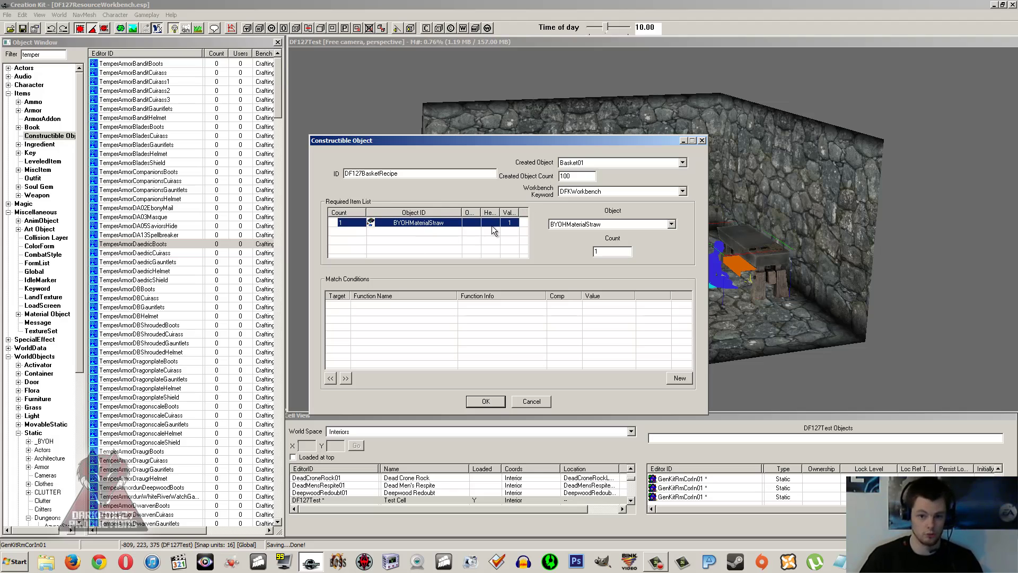
{"action": "left_click", "coordinate": [577, 177]}
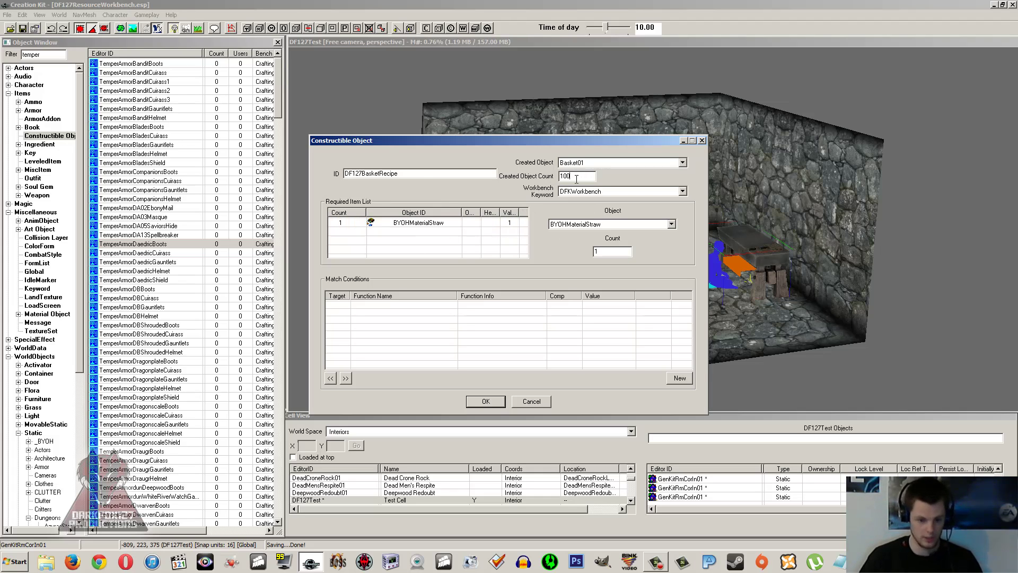
{"action": "double_click", "coordinate": [576, 178]}
{"action": "type", "text": "1"}
{"action": "left_click", "coordinate": [461, 253]}
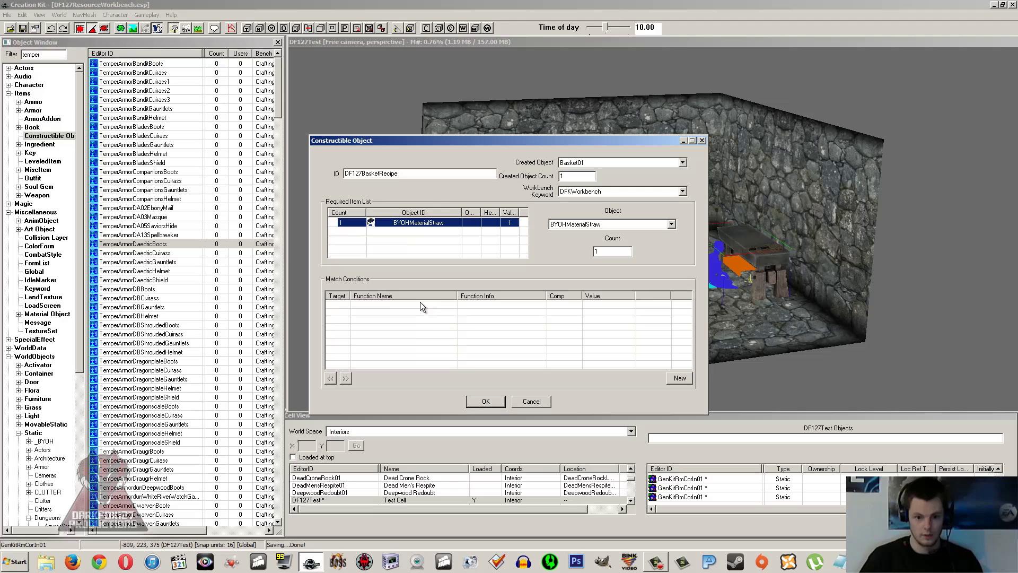
{"action": "right_click", "coordinate": [425, 319]}
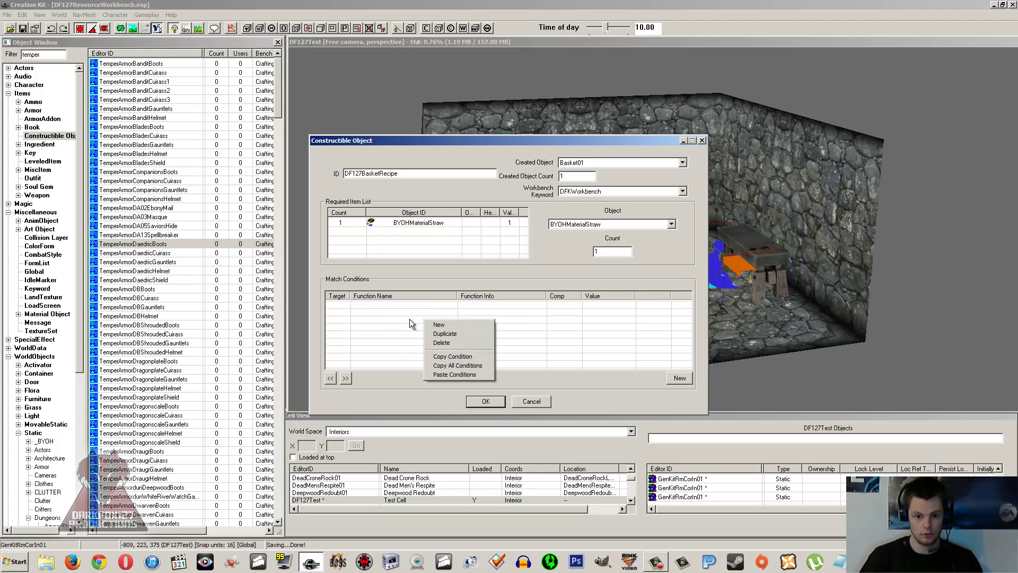
{"action": "left_click", "coordinate": [413, 317]}
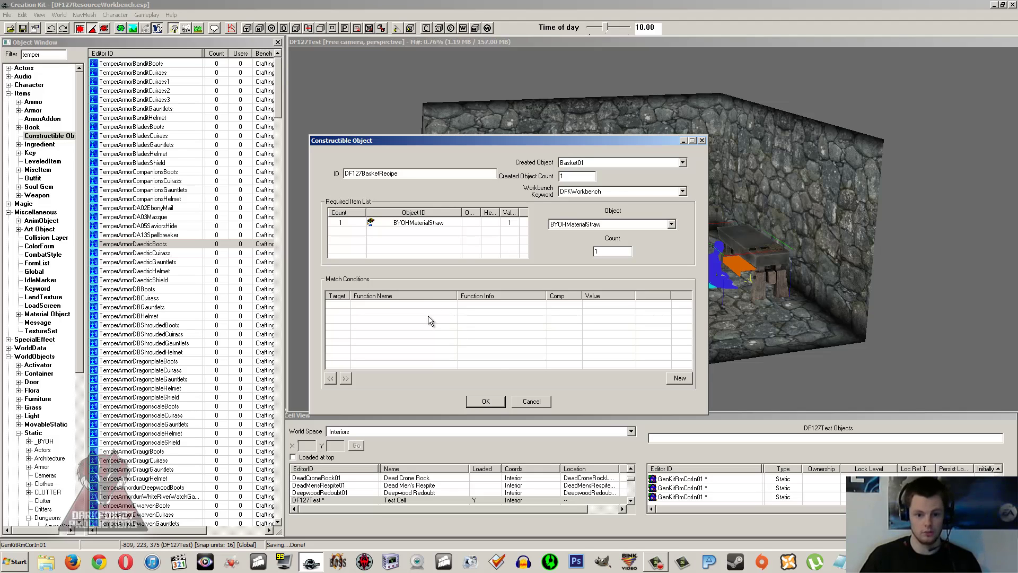
{"action": "right_click", "coordinate": [428, 316]}
{"action": "left_click", "coordinate": [437, 321]}
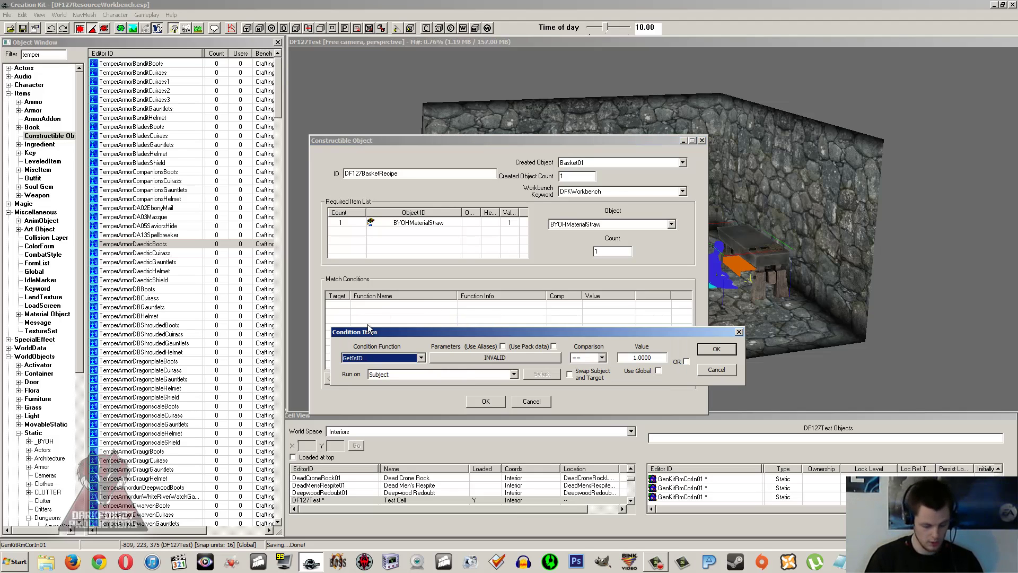
{"action": "type", "text": "HasPerk"}
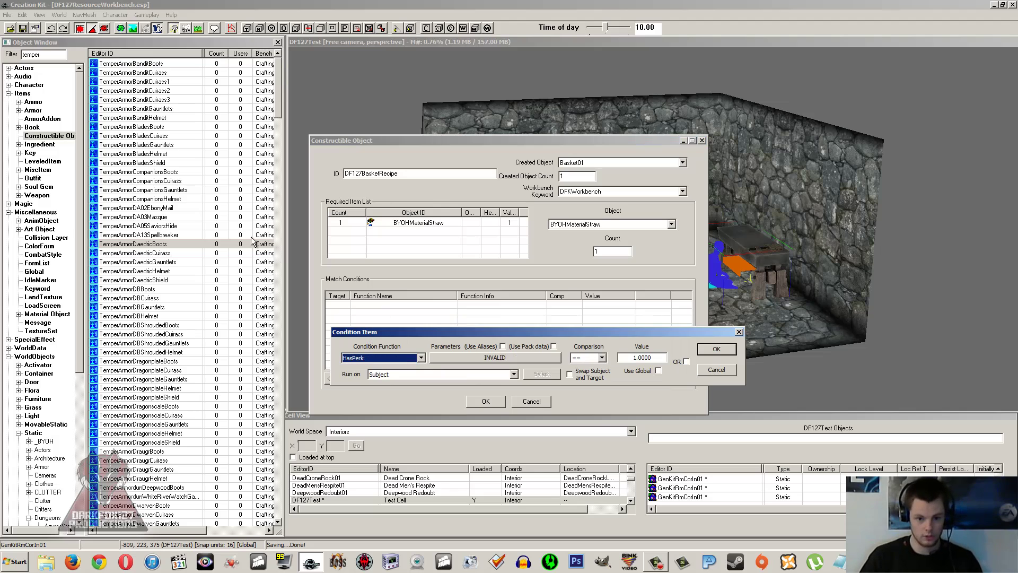
{"action": "left_click", "coordinate": [370, 362]}
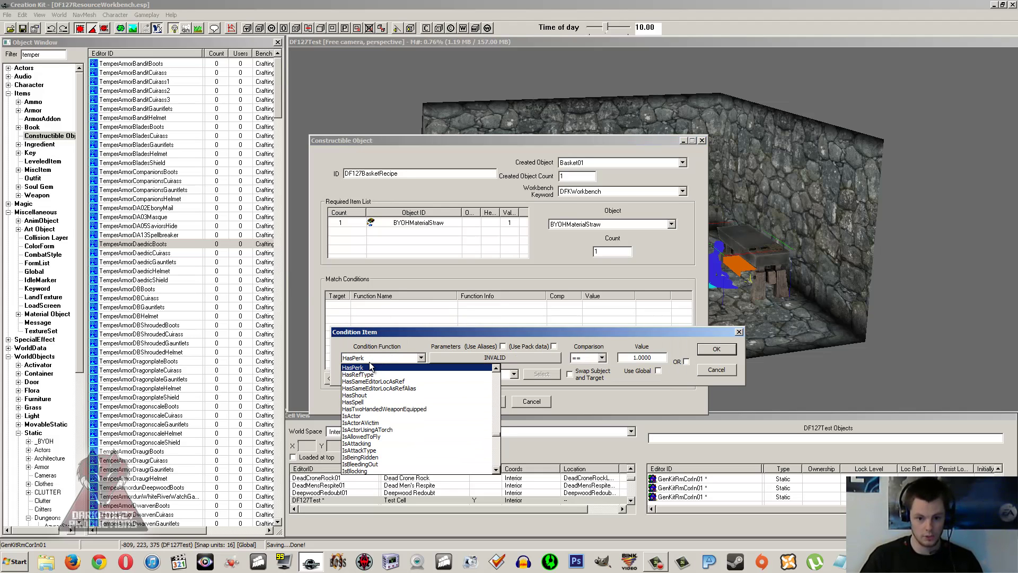
{"action": "left_click", "coordinate": [365, 367]}
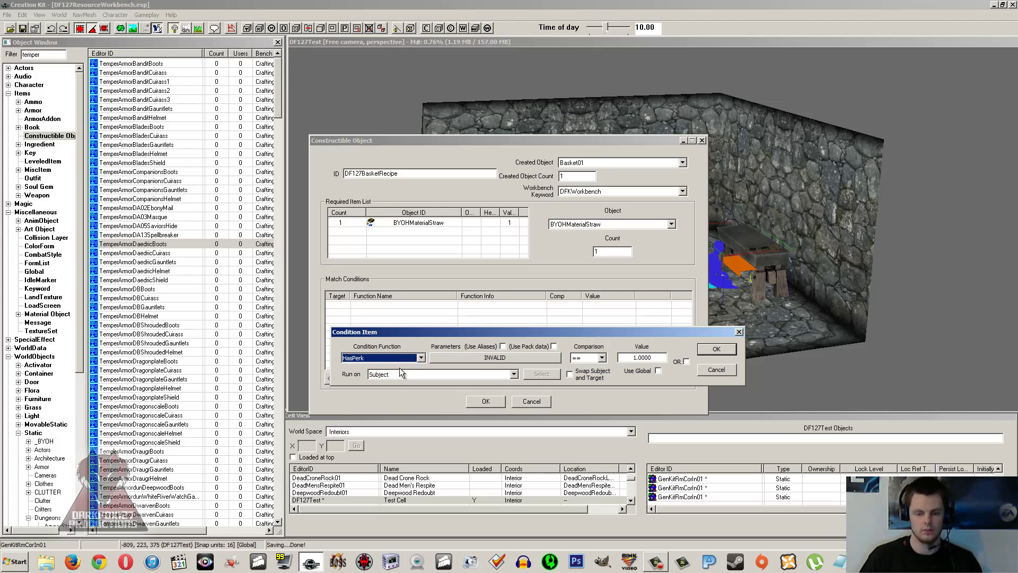
{"action": "left_click", "coordinate": [400, 372]}
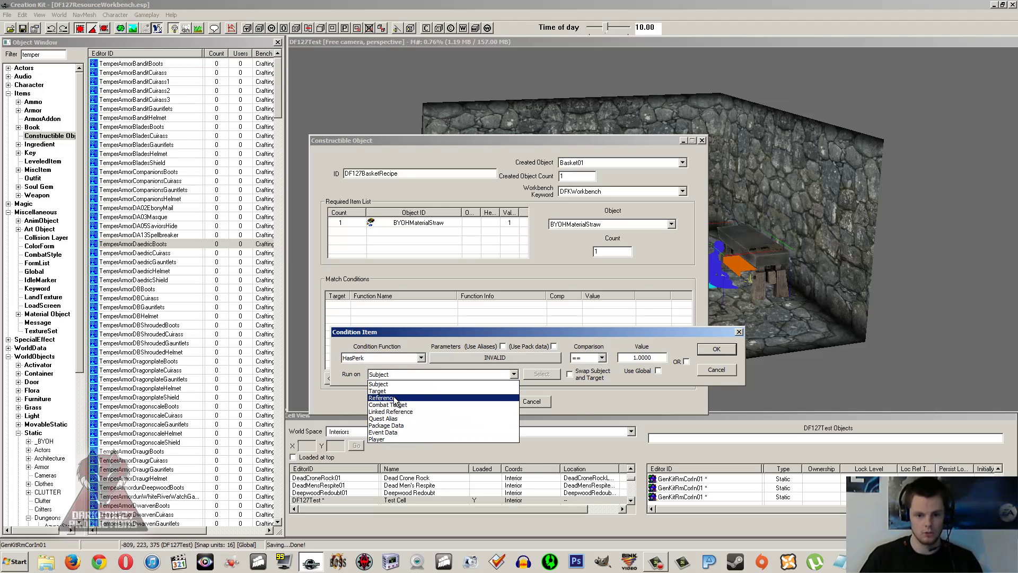
{"action": "left_click", "coordinate": [393, 384]}
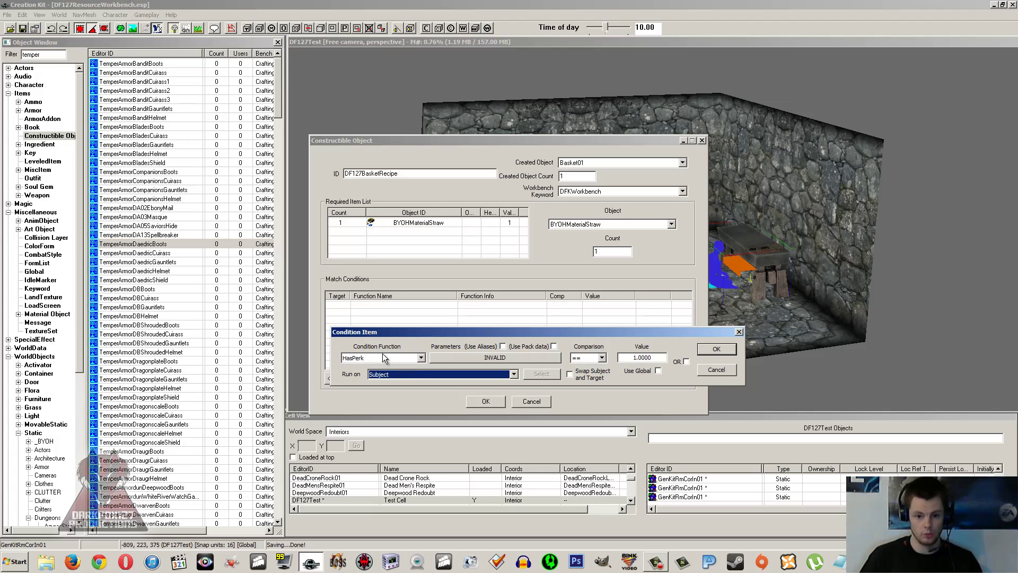
{"action": "left_click", "coordinate": [445, 358]}
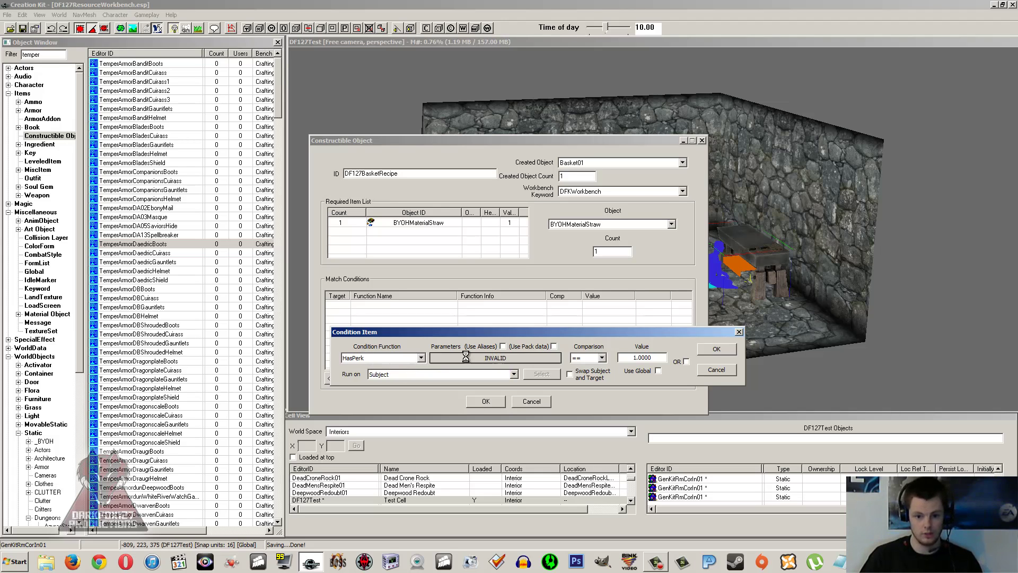
{"action": "type", "text": "ebony"}
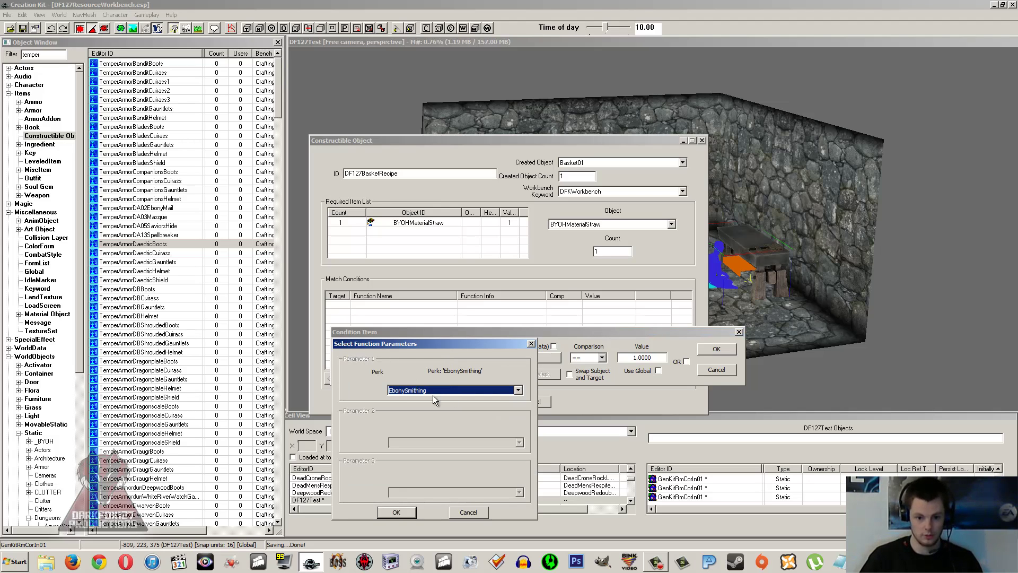
{"action": "left_click", "coordinate": [399, 511]}
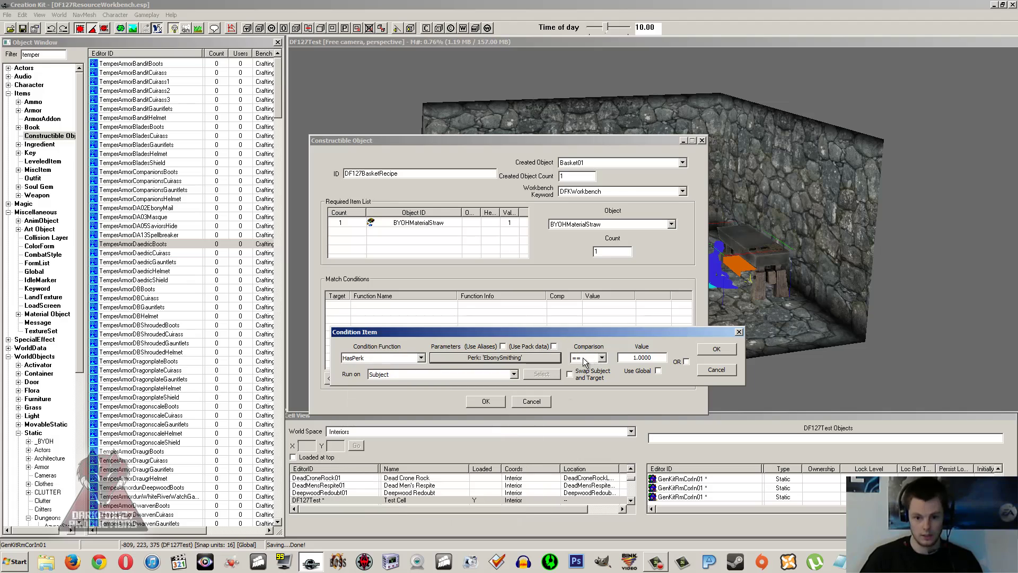
{"action": "left_click", "coordinate": [579, 358]}
{"action": "left_click", "coordinate": [579, 358]}
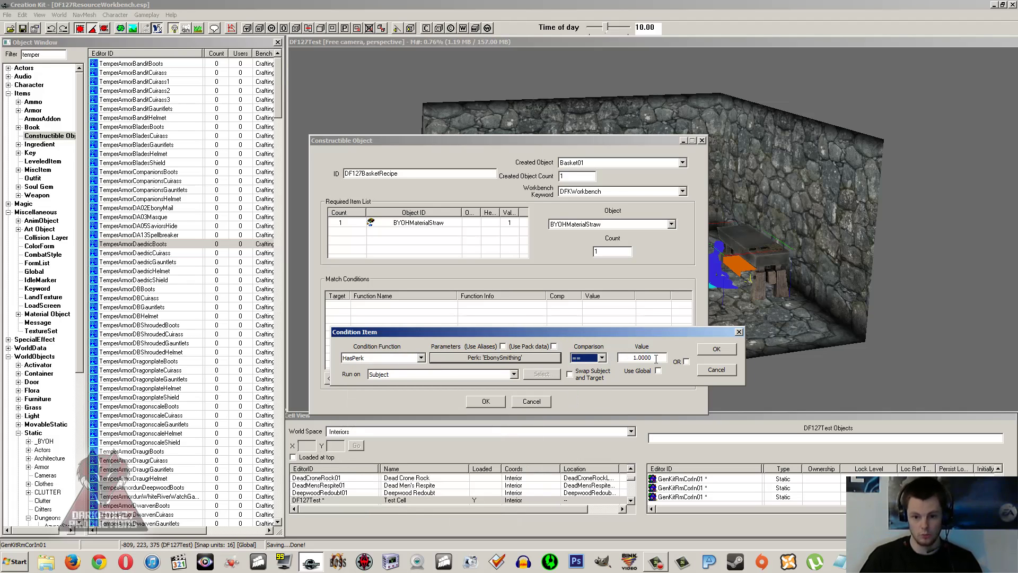
{"action": "left_click_drag", "start_coordinate": [656, 359], "coordinate": [604, 360]}
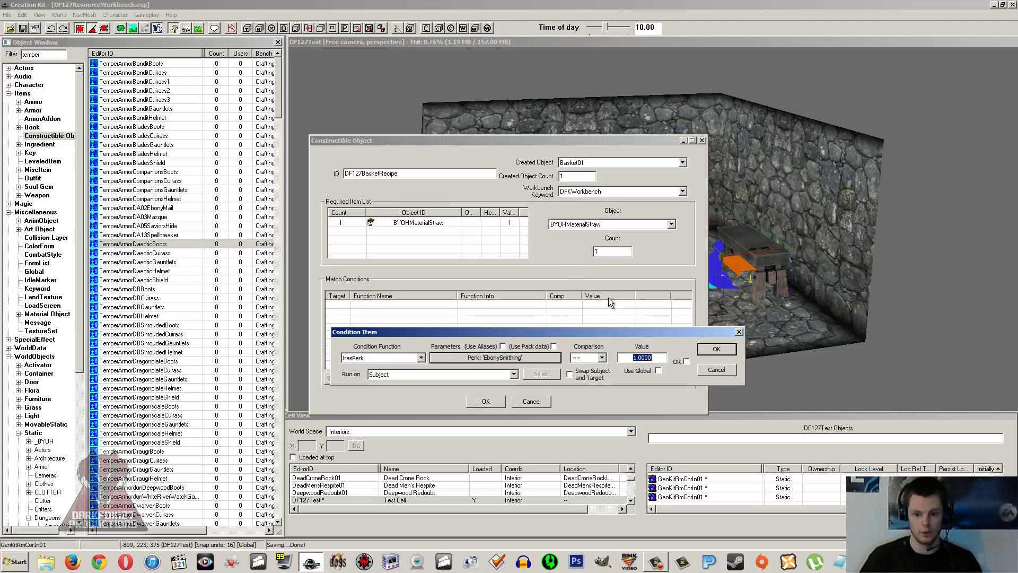
Discard the pending condition and commit DF127BasketRecipe with OK, closing its editor
{"action": "left_click", "coordinate": [714, 371]}
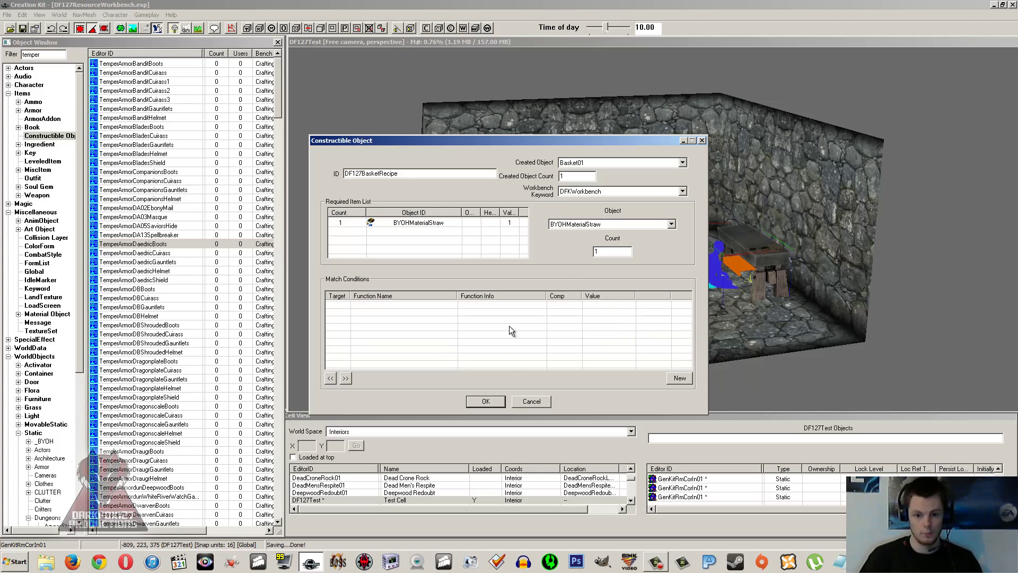
{"action": "left_click", "coordinate": [440, 227]}
{"action": "left_click", "coordinate": [440, 246]}
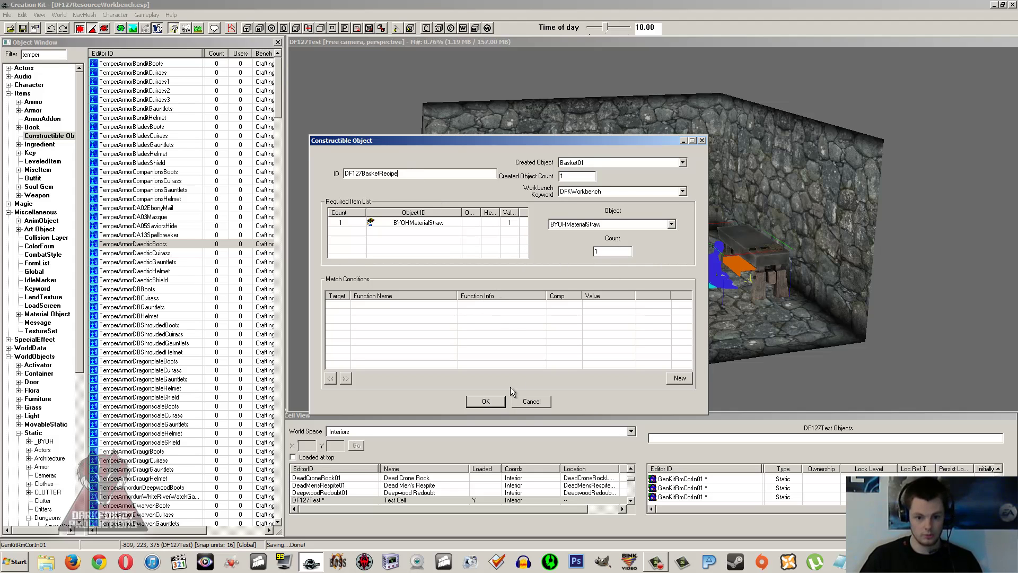
{"action": "left_click", "coordinate": [490, 402]}
{"action": "left_click", "coordinate": [110, 245]}
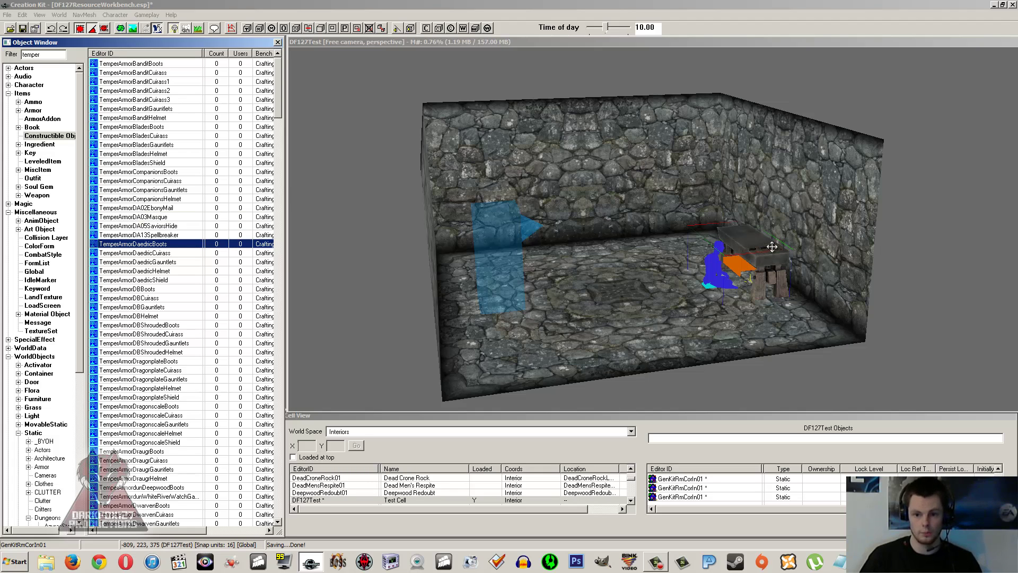
At the Darkfox127 Workbench, craft a Basket from Straw and confirm its creation
{"action": "left_click", "coordinate": [515, 213]}
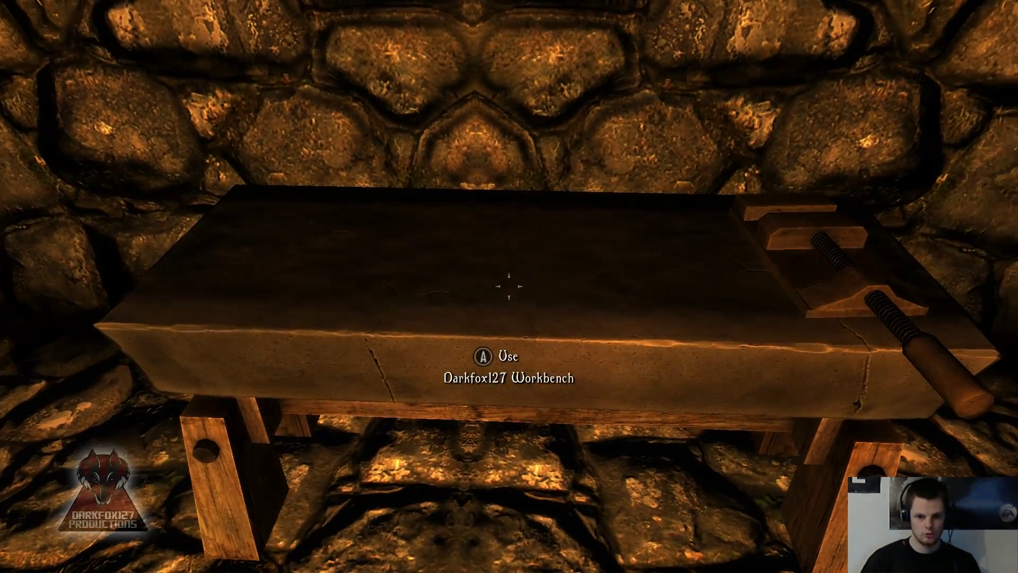
{"action": "key", "text": "e"}
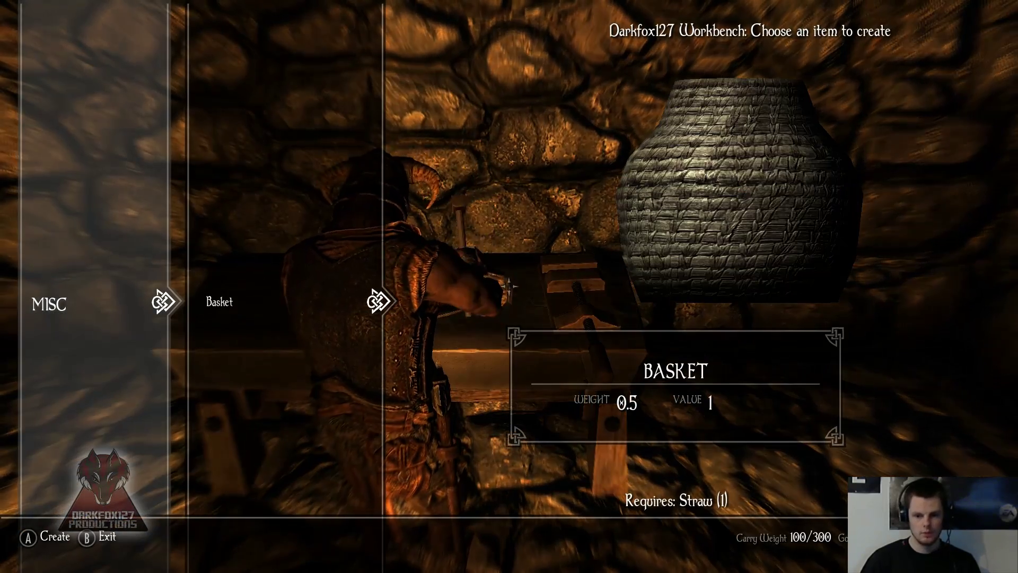
{"action": "key", "text": "e"}
{"action": "key", "text": "e"}
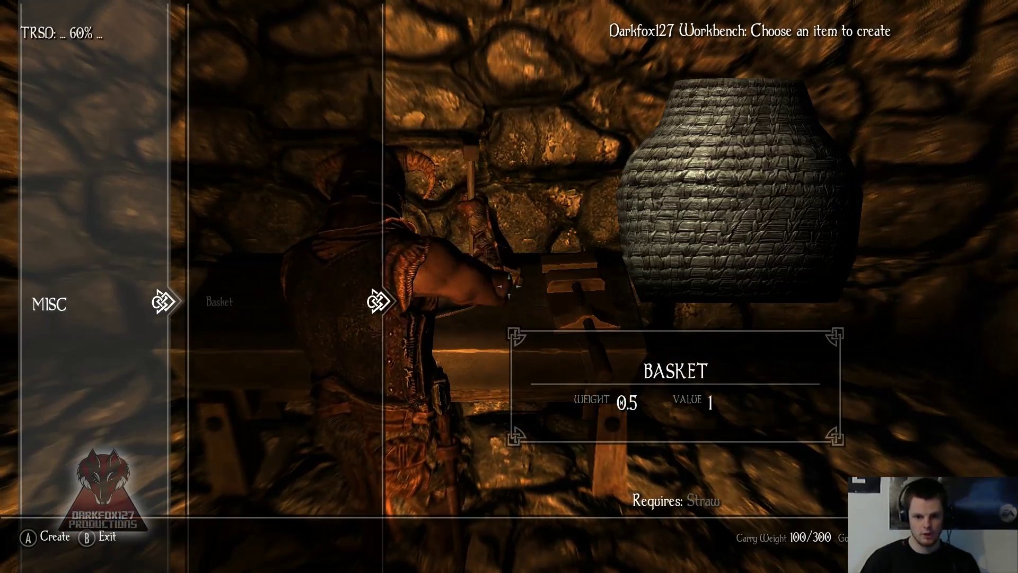
{"action": "key", "text": "Tab"}
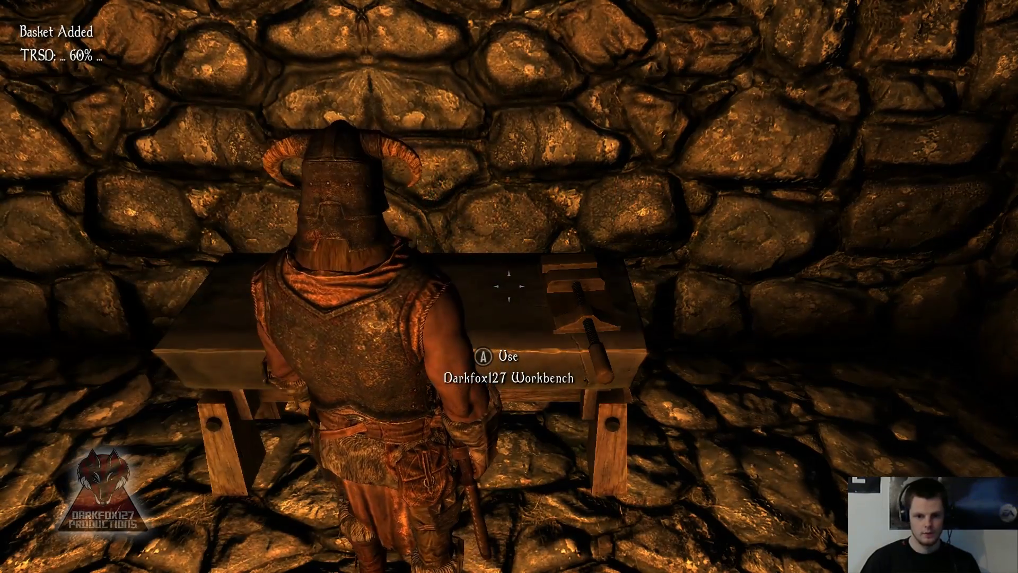
Find the newly crafted Basket under the inventory's MISC items
{"action": "key", "text": "i"}
{"action": "key", "text": "Left"}
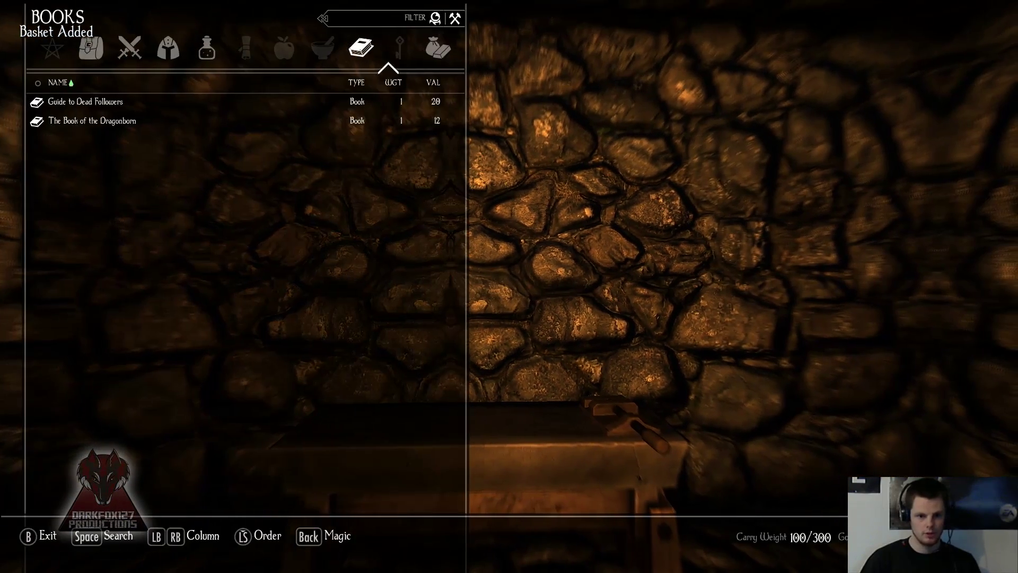
{"action": "key", "text": "Right"}
{"action": "key", "text": "Down"}
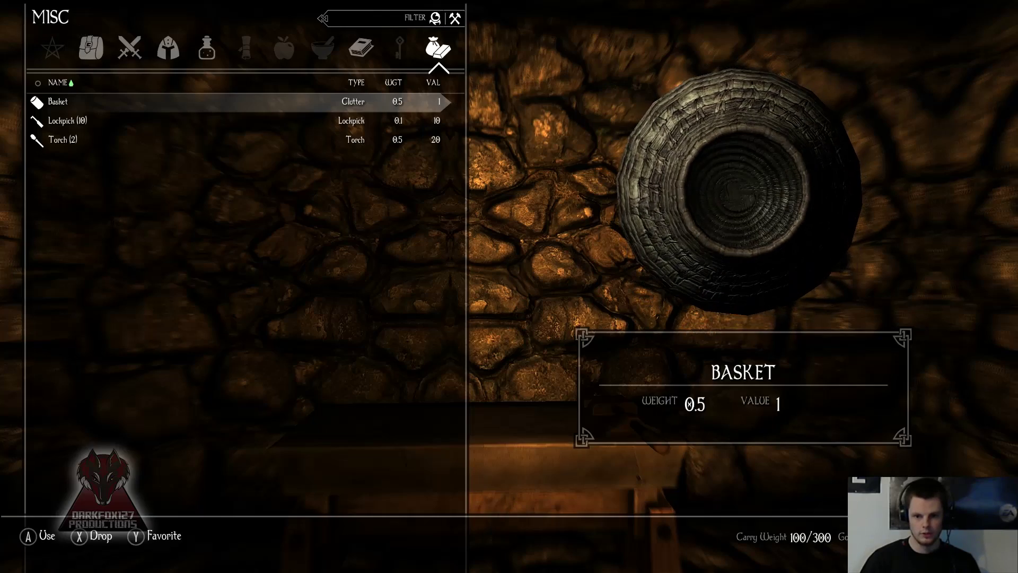
{"action": "key", "text": "Tab"}
{"action": "key", "text": "s"}
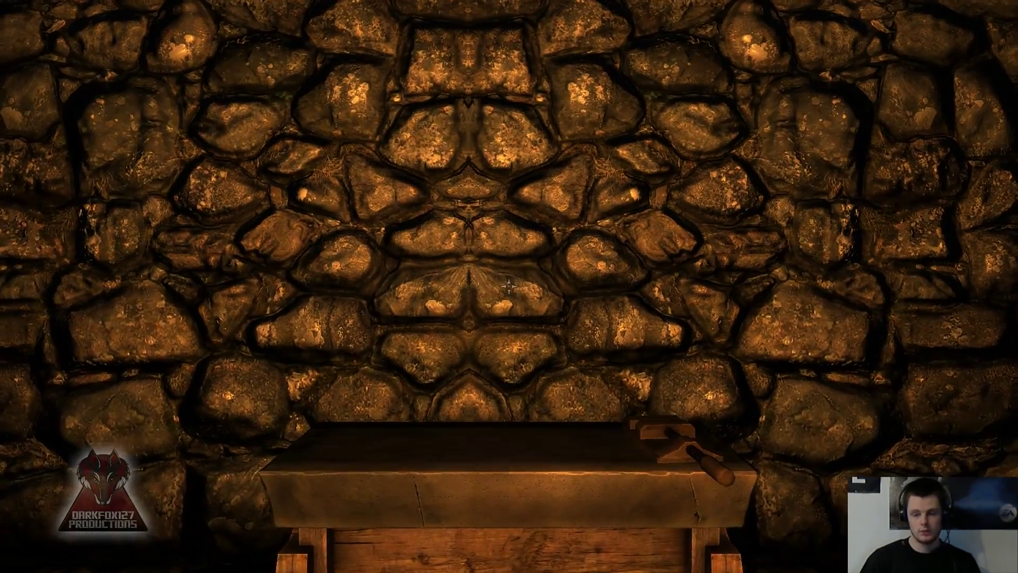